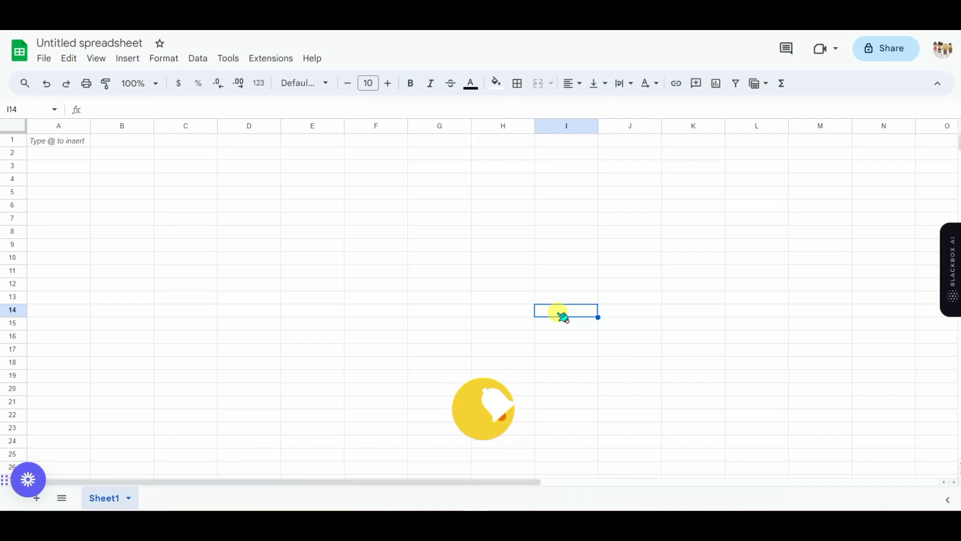
Enter the country headings Germany in cell B3 and Spain in cell C3
left_click(238, 186)
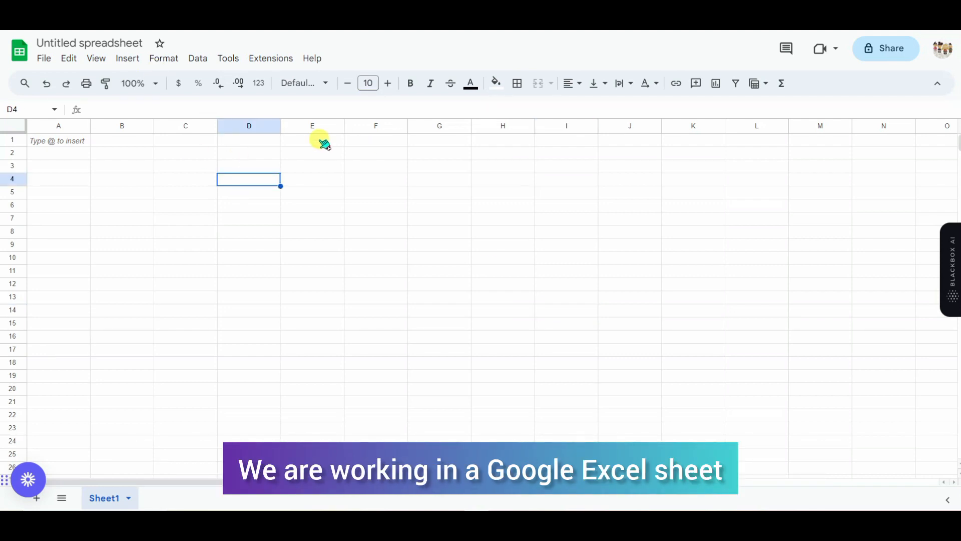
left_click(145, 171)
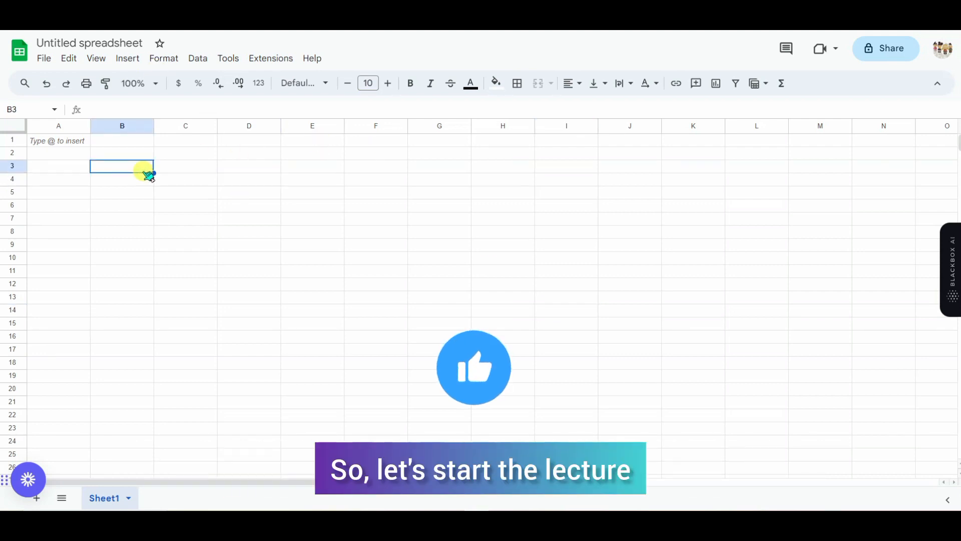
type("G")
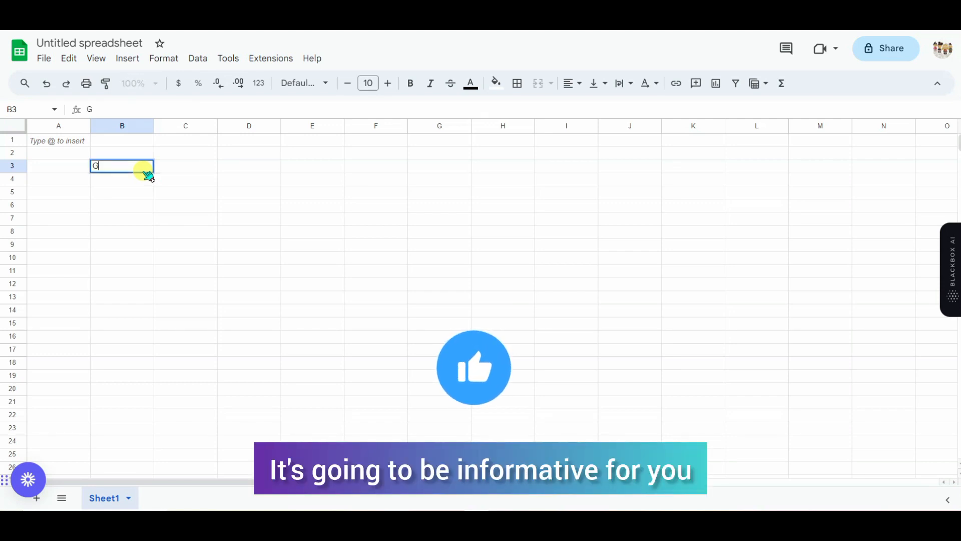
type("erma")
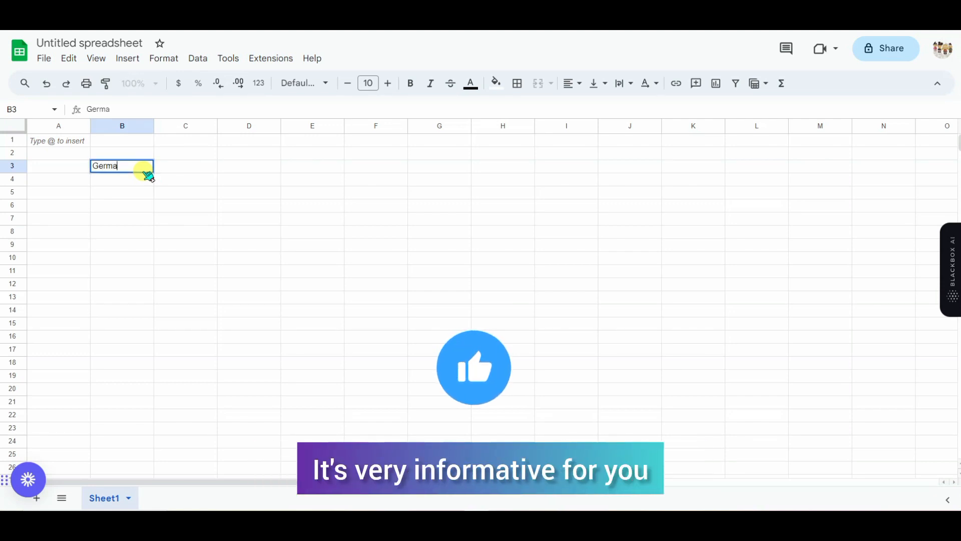
type("ny")
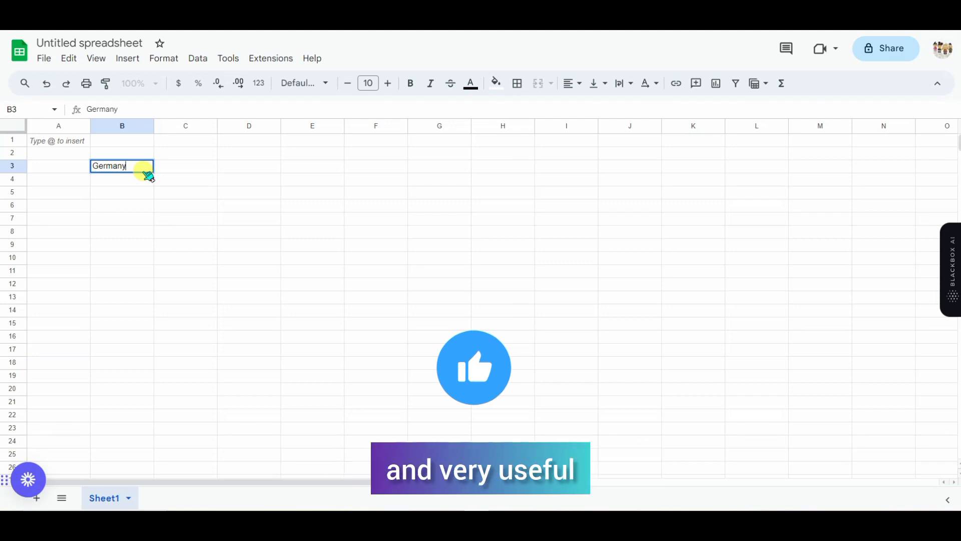
key("Tab")
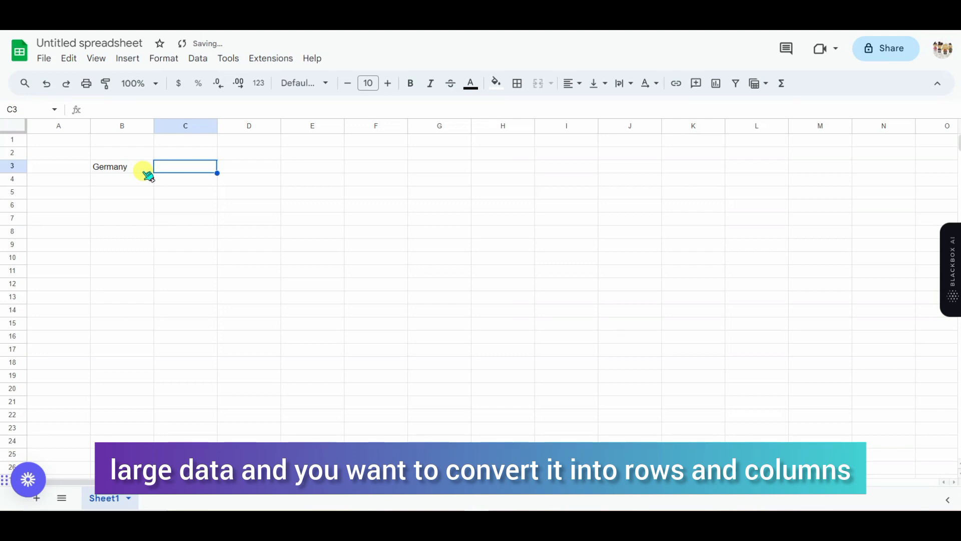
type("Spain")
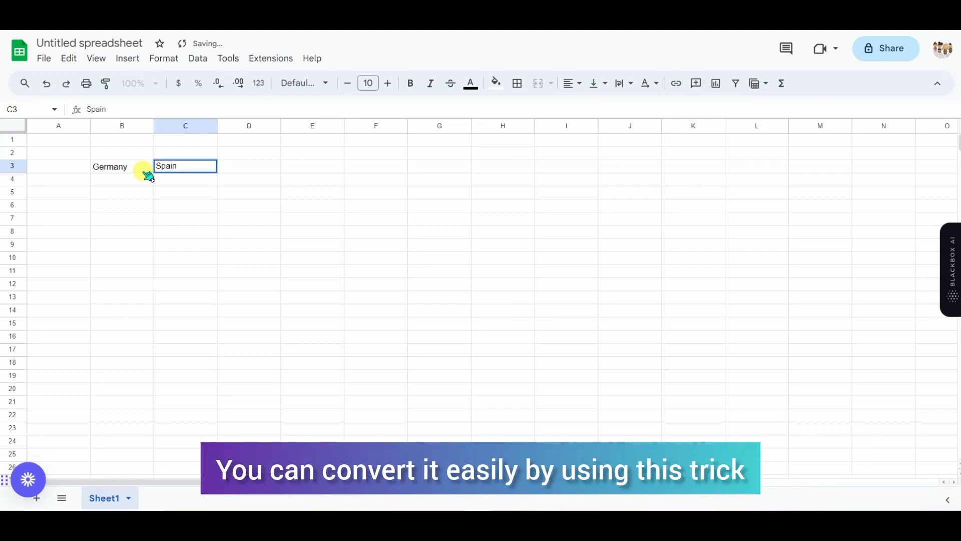
key("Tab")
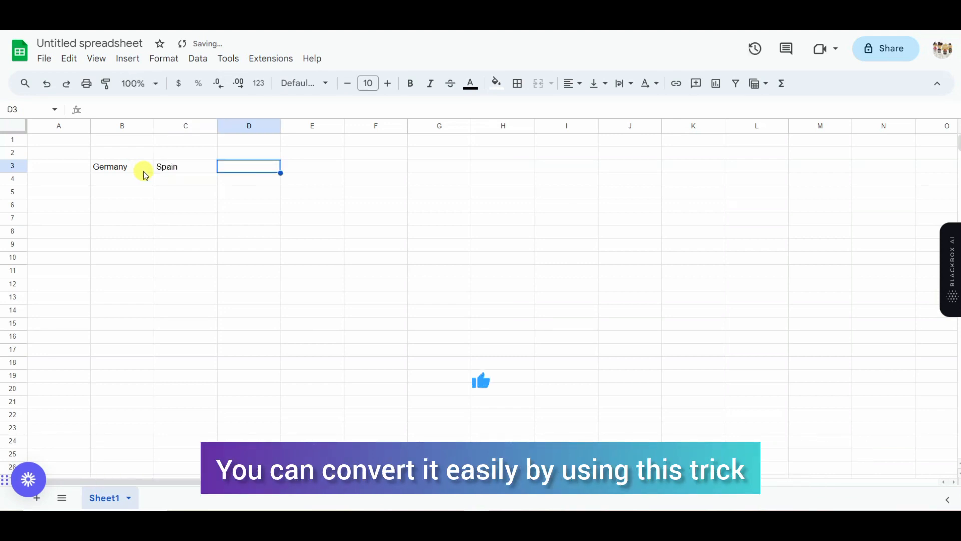
Continue the heading row with Italy in cell D3 and France in cell E3
key("Return")
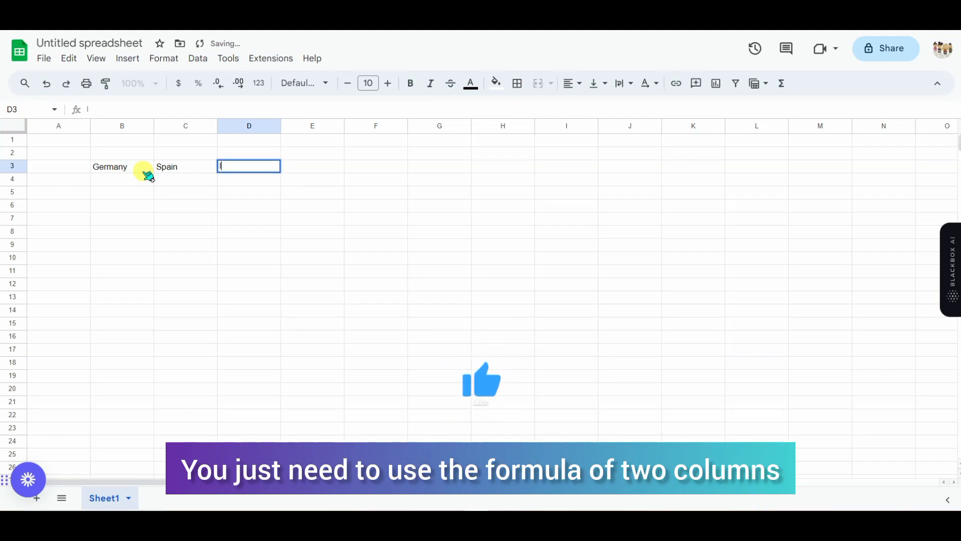
type("Ital")
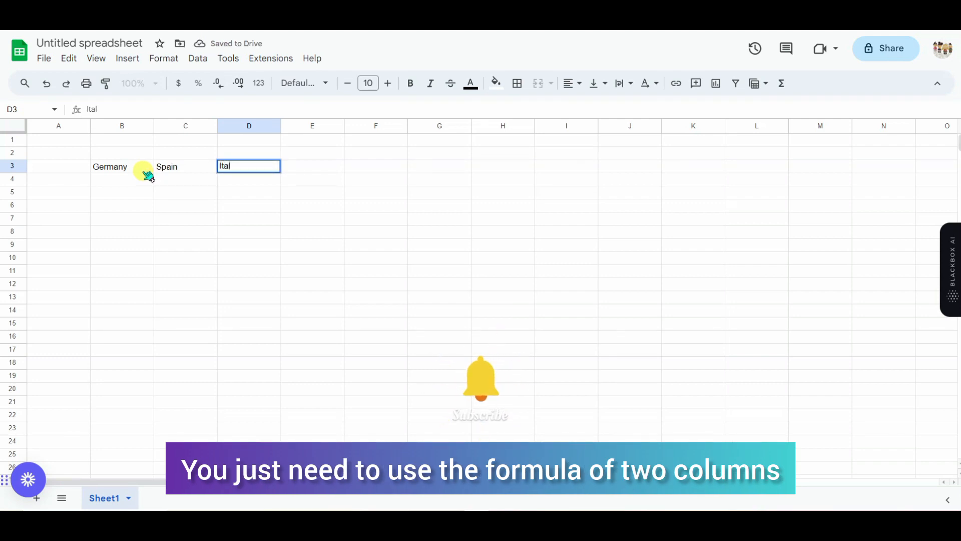
type("y")
key("Tab")
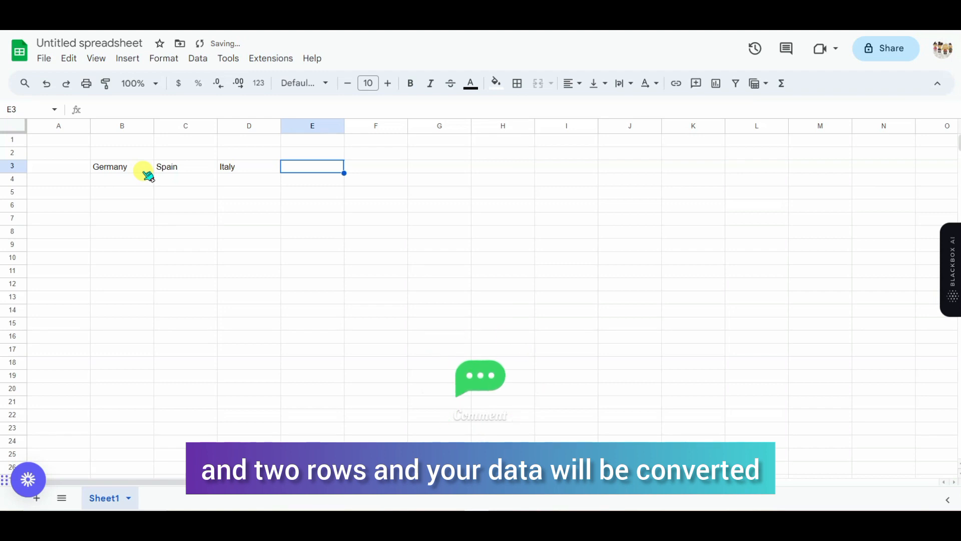
type("Fra")
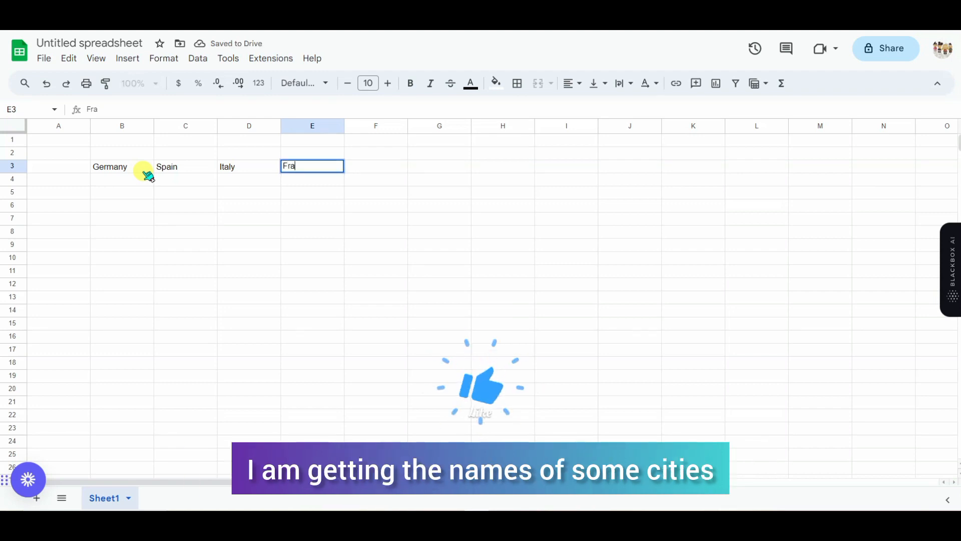
type("nve")
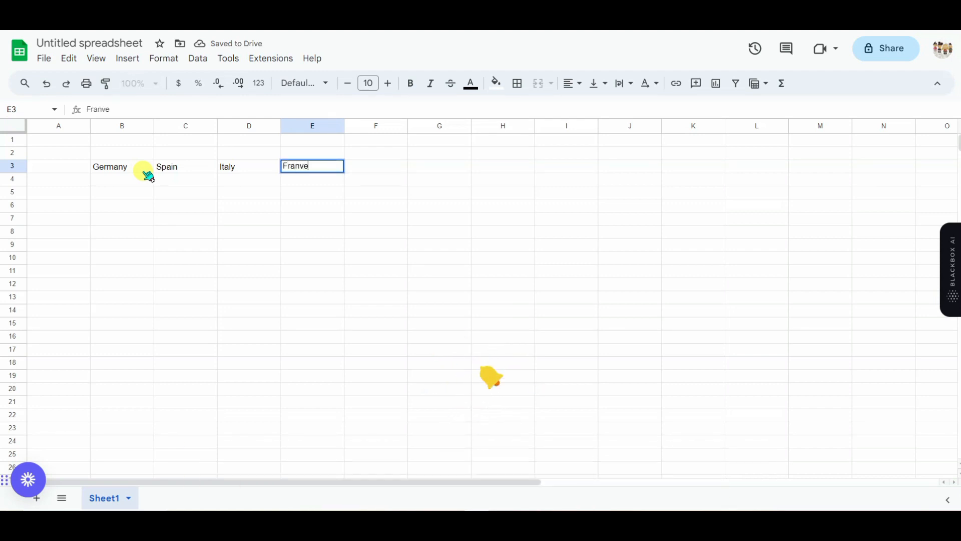
key("BackSpace")
key("BackSpace")
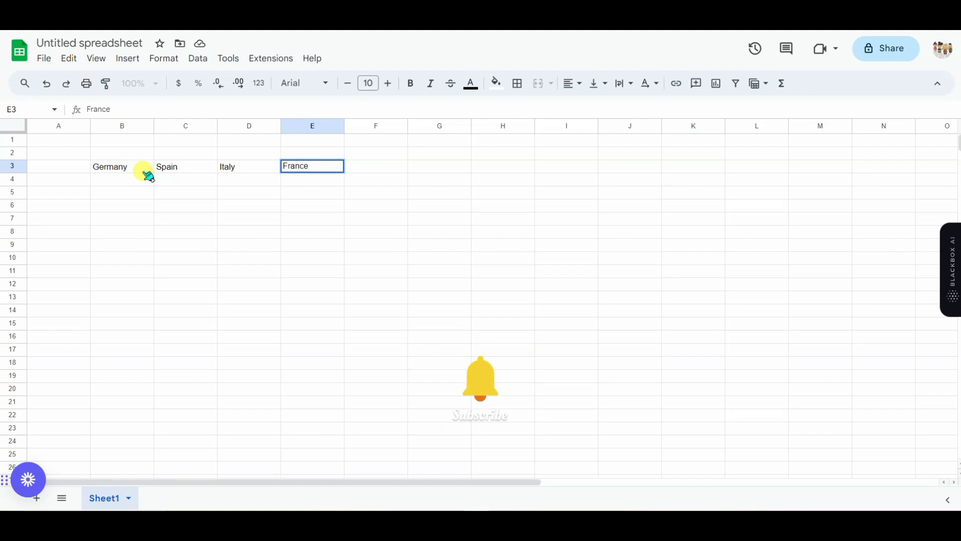
key("Return")
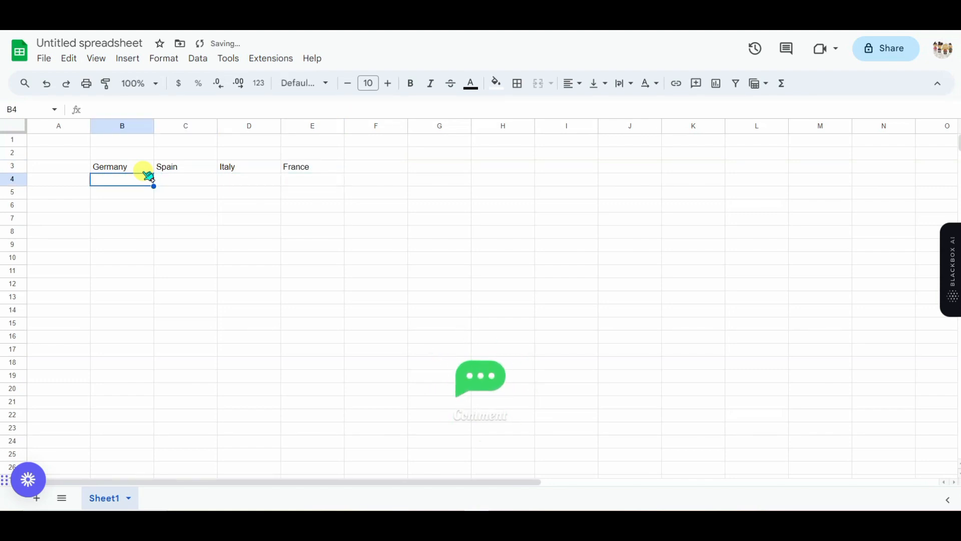
List the cities berlin in B4 and hamburg in B5 under the Germany heading
type("berk")
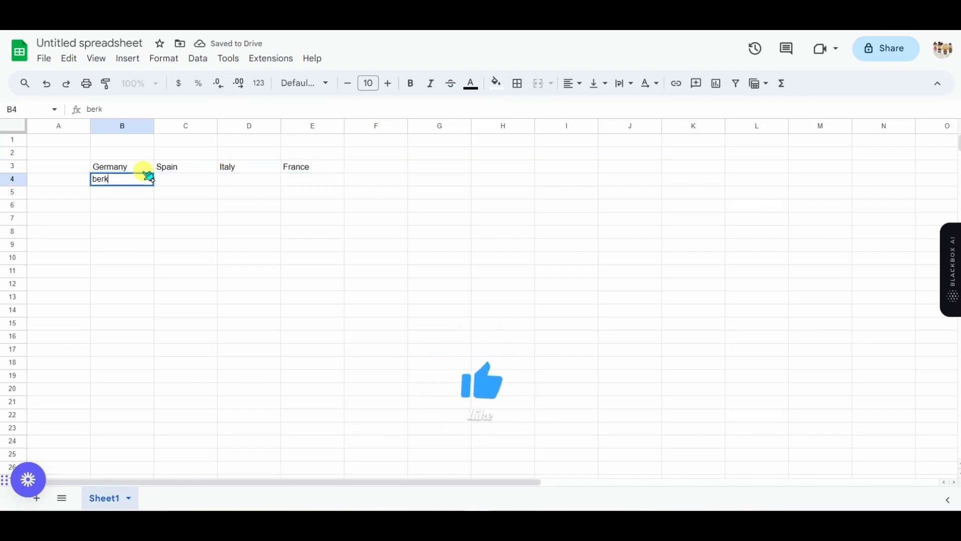
key("BackSpace")
type("lin")
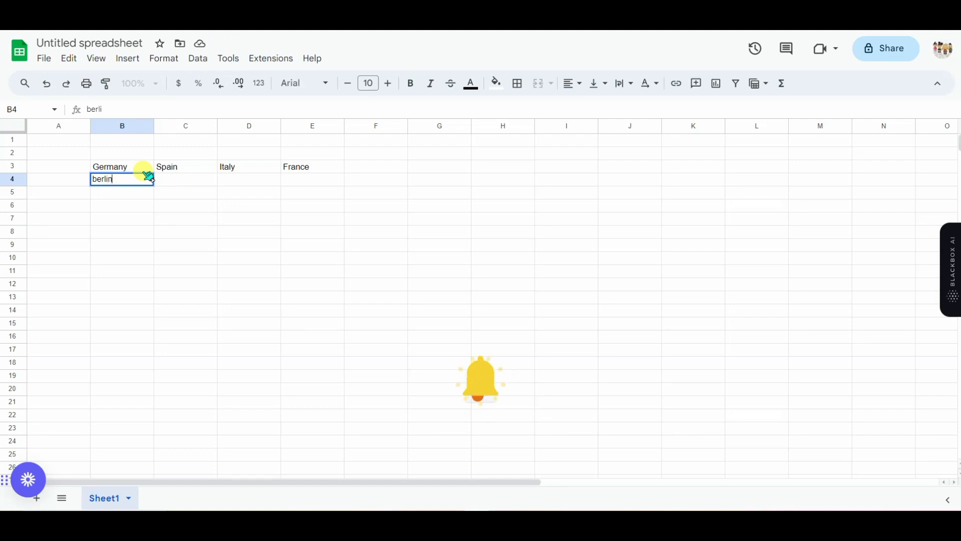
key("Return")
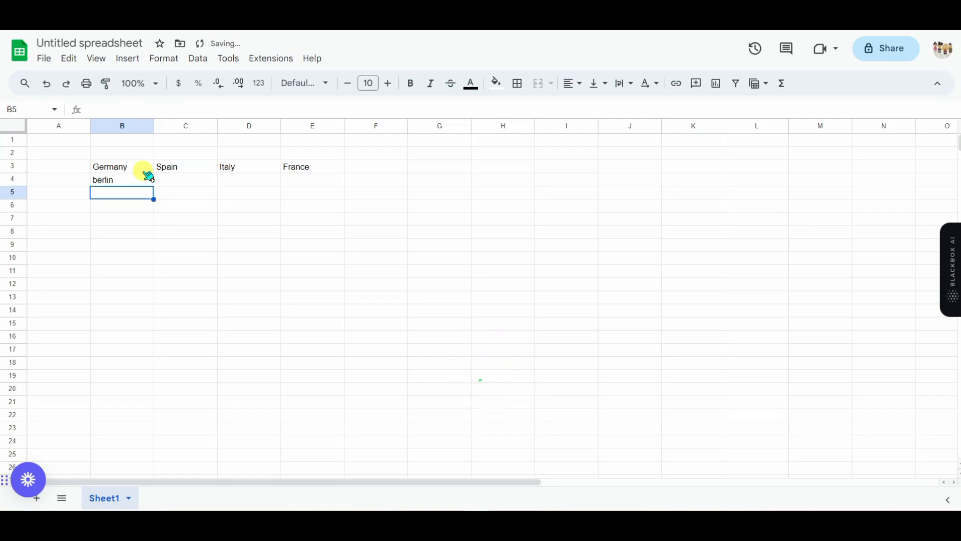
type("ham")
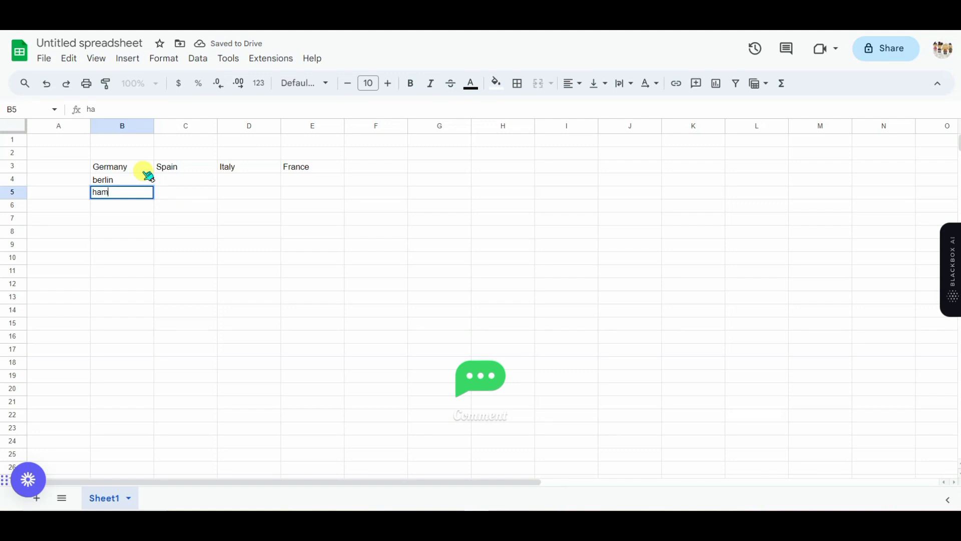
type("burg")
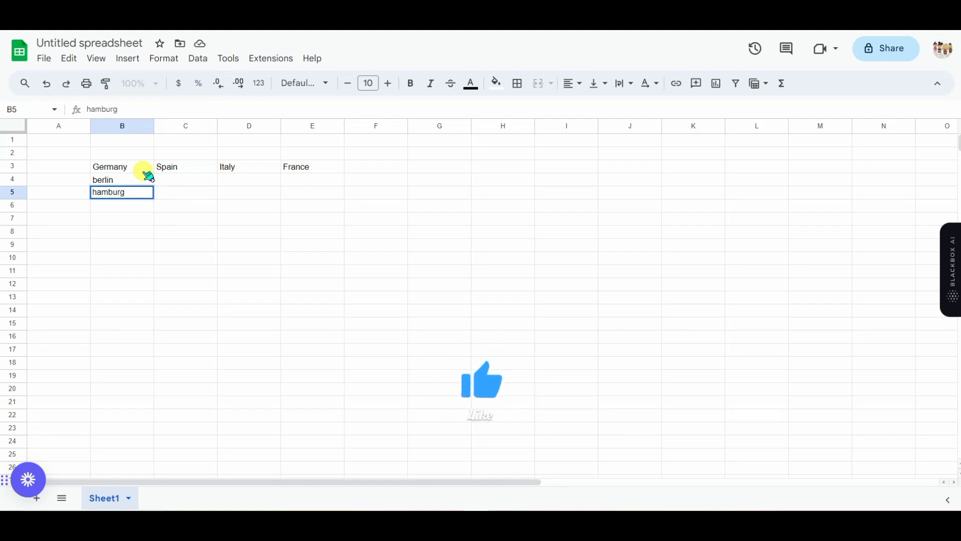
key("Return")
Add munich in B6 and cologne in B7 to the Germany column
type("muni")
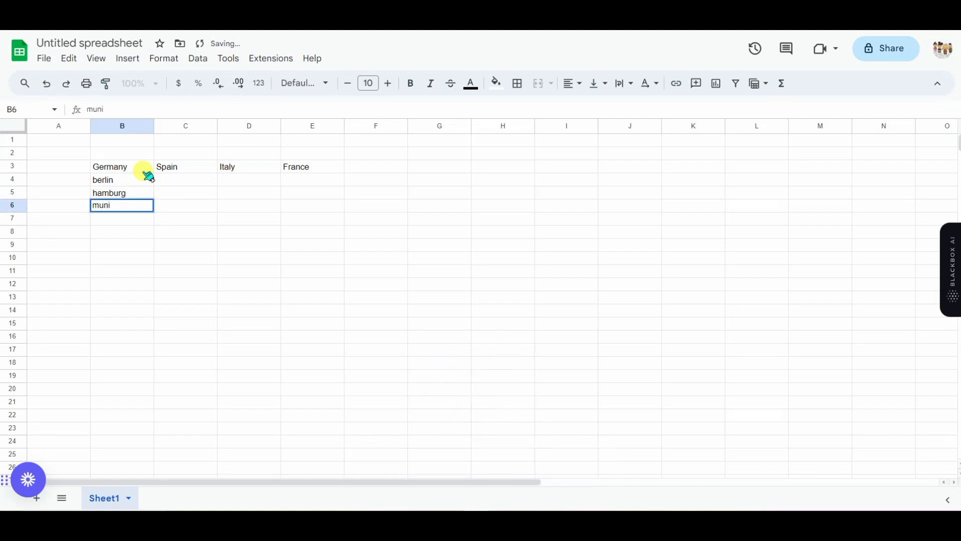
type("ch")
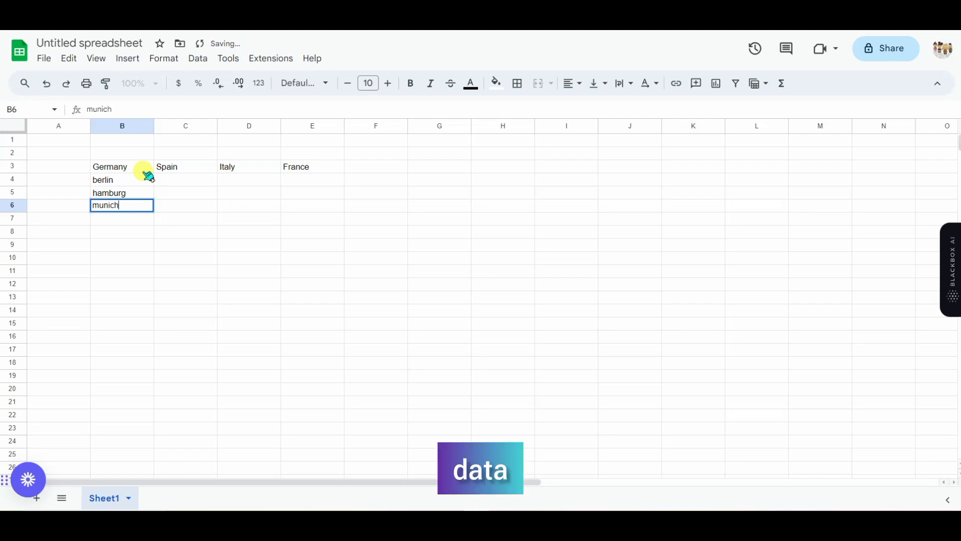
key("Return")
type("colo")
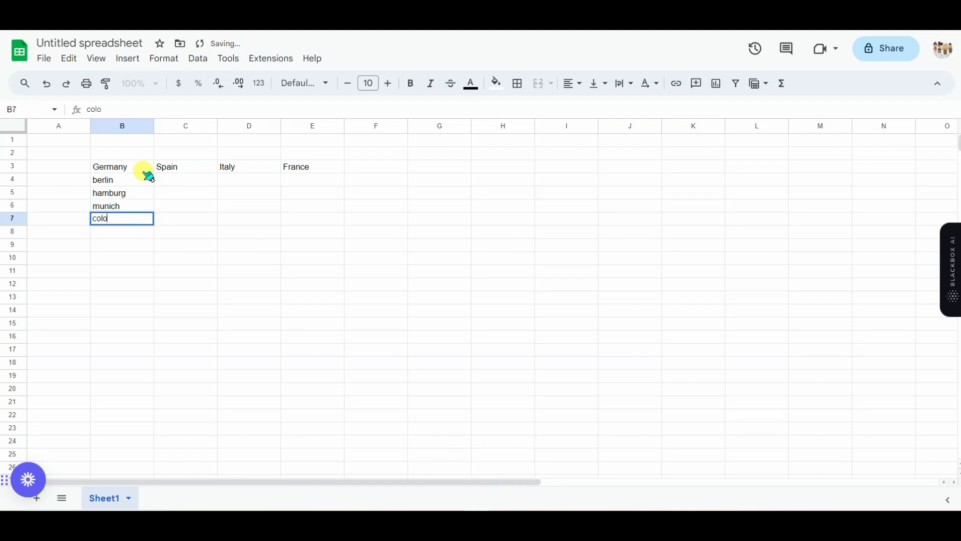
type("gn")
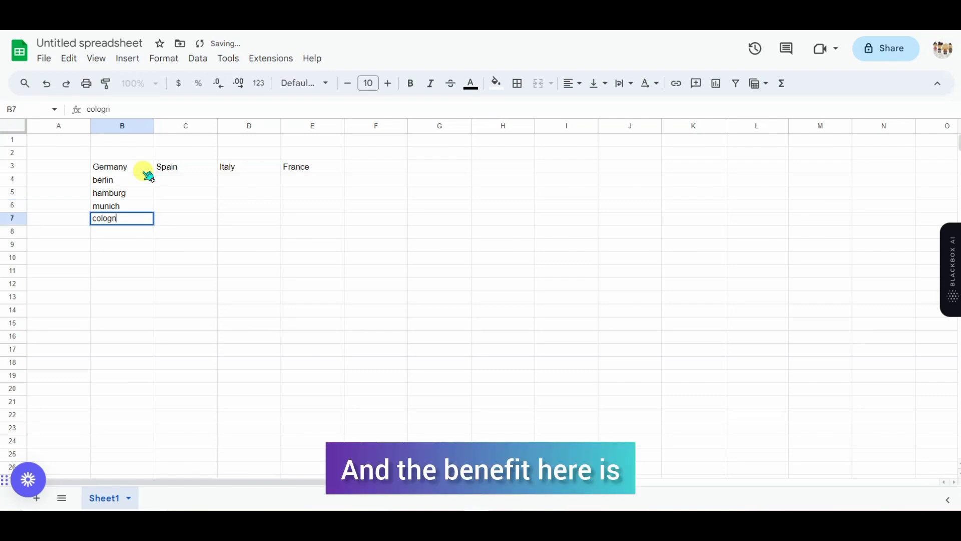
type("er")
key("BackSpace")
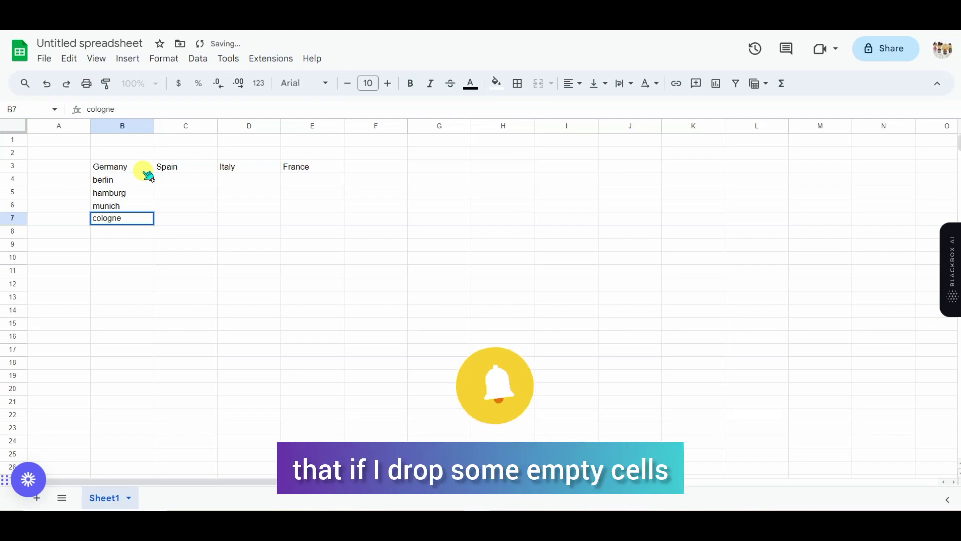
key("Tab")
Enter madrid in cell C4 as the first city under the Spain heading
key("Tab")
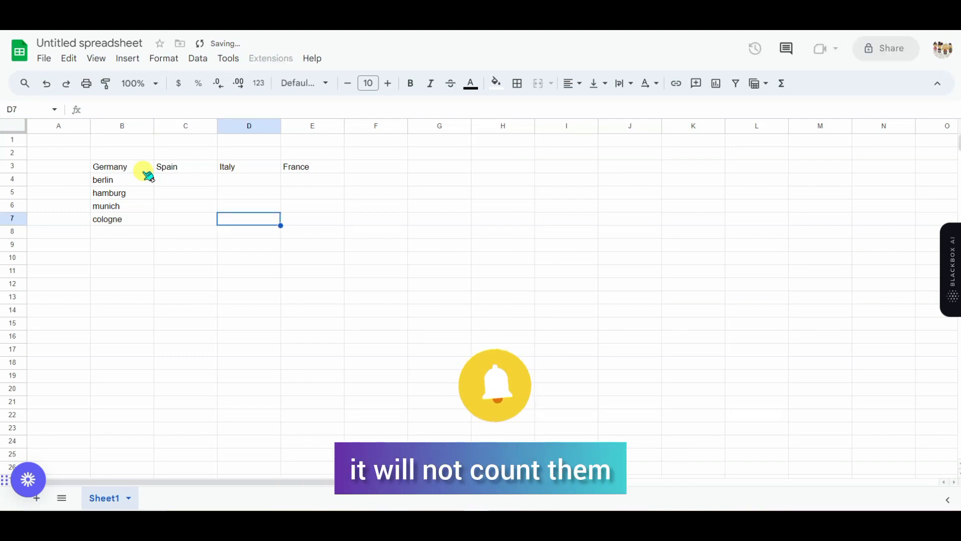
key("Up")
key("Up")
key("Up")
key("Left")
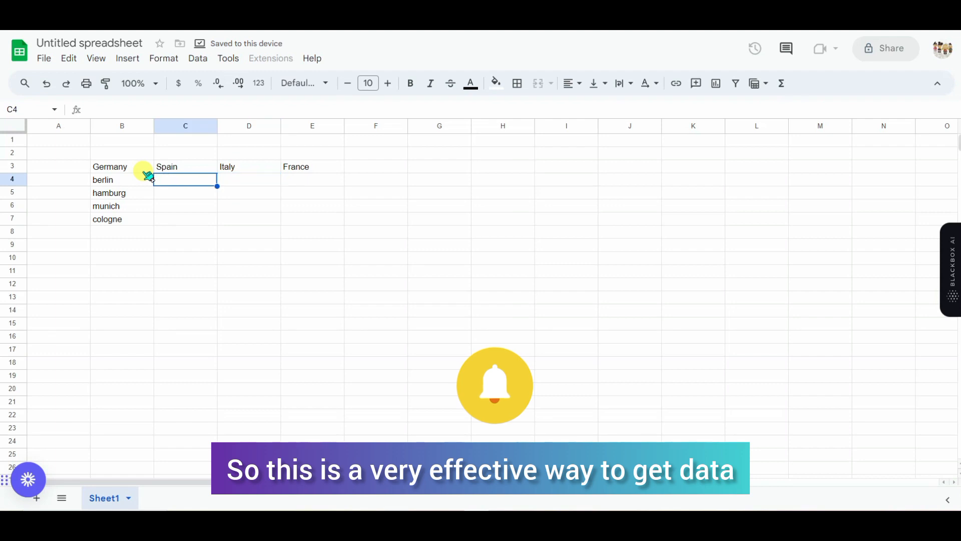
type("mad")
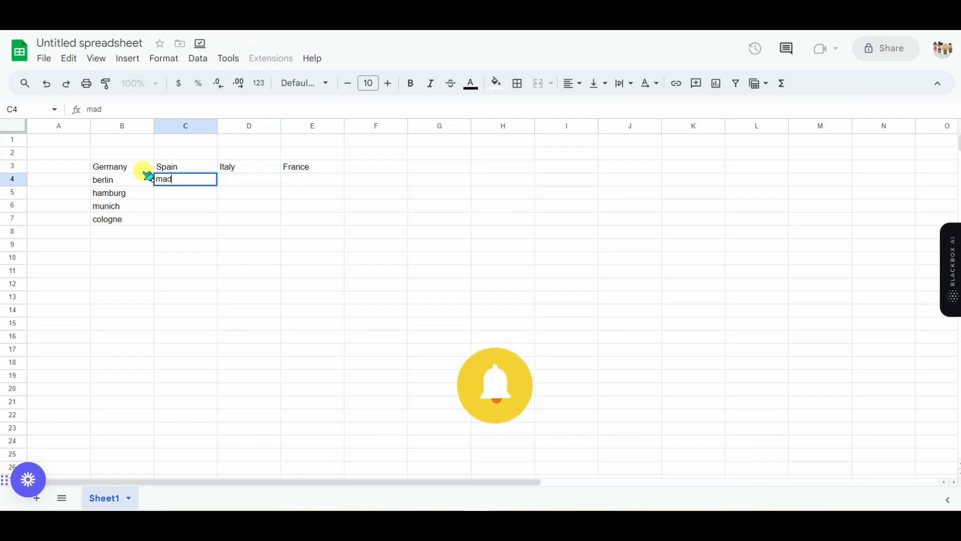
type("rad")
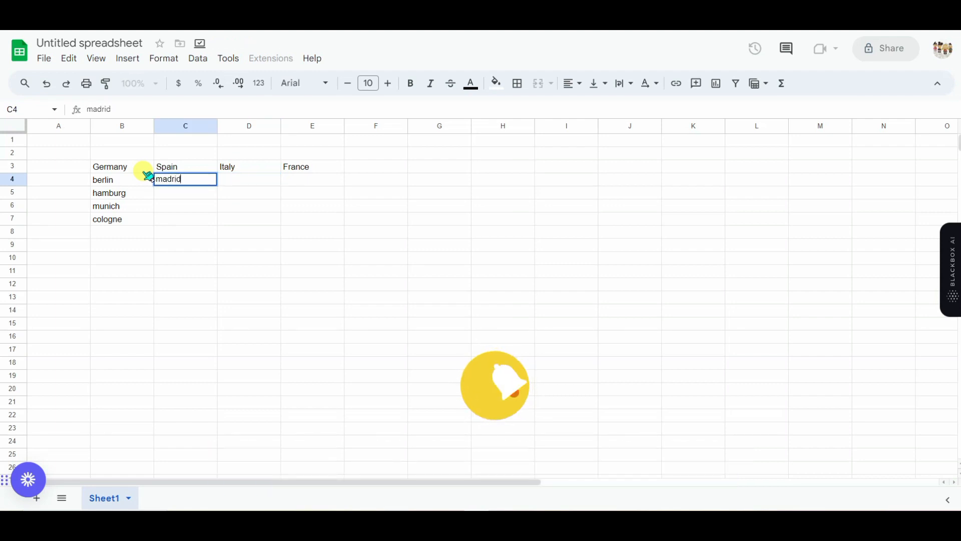
key("Return")
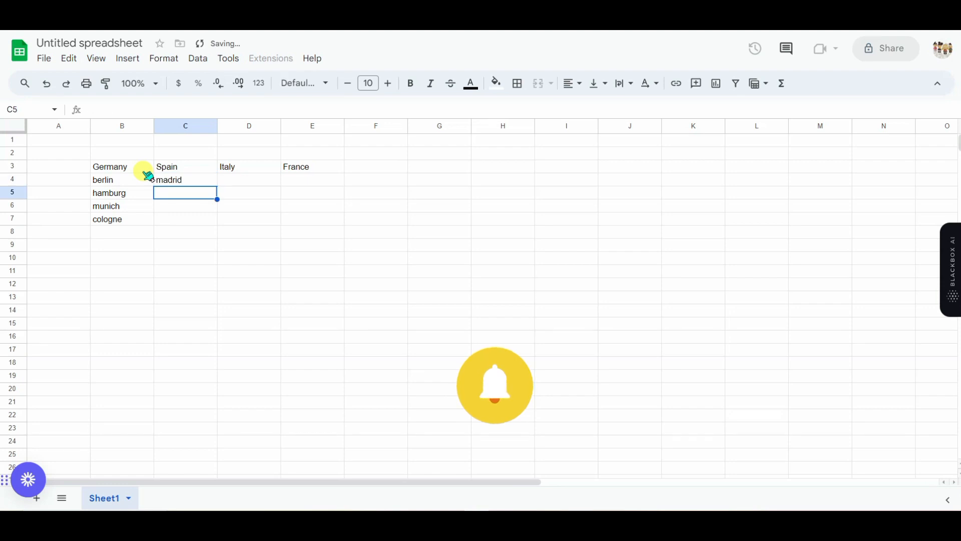
Add barcelona in C5 and valencia in C6 to the Spain column
type("bar")
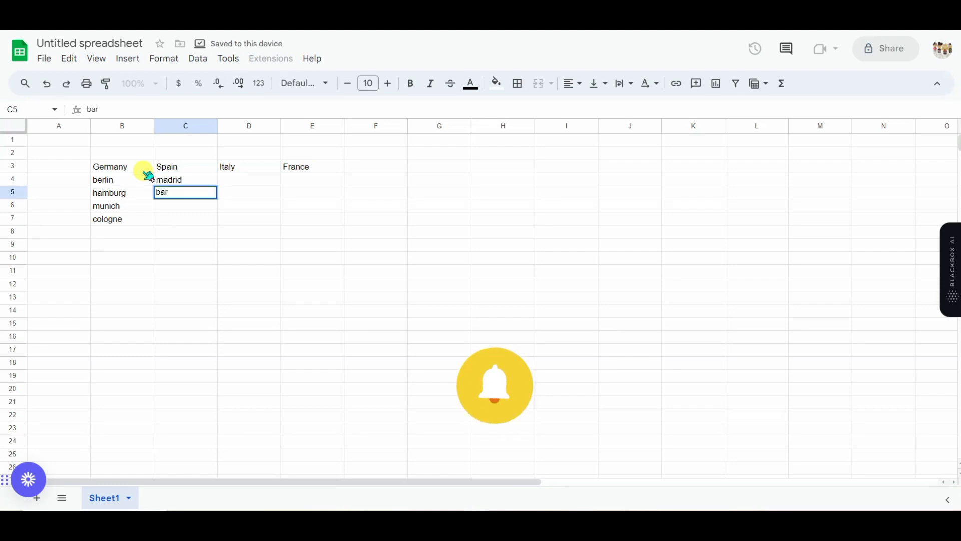
type("celons")
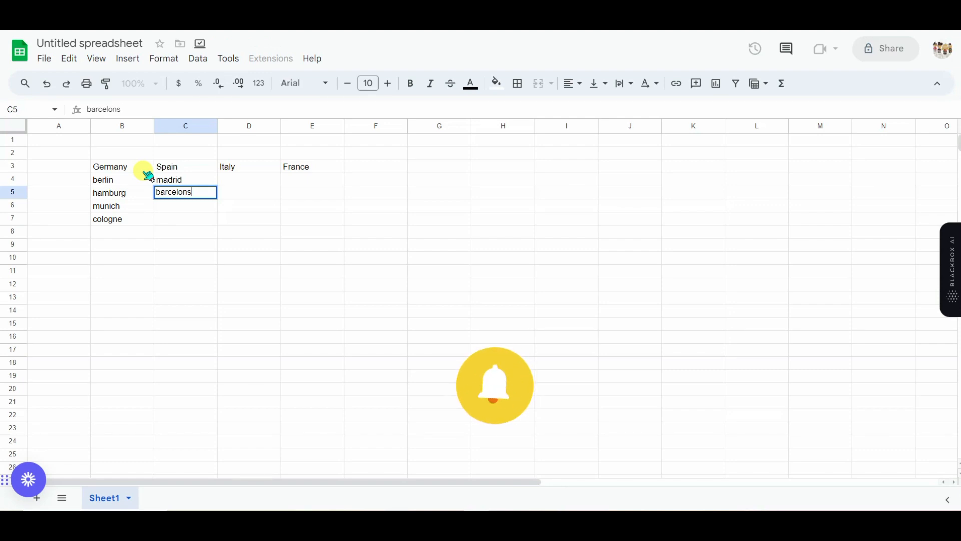
key("Return")
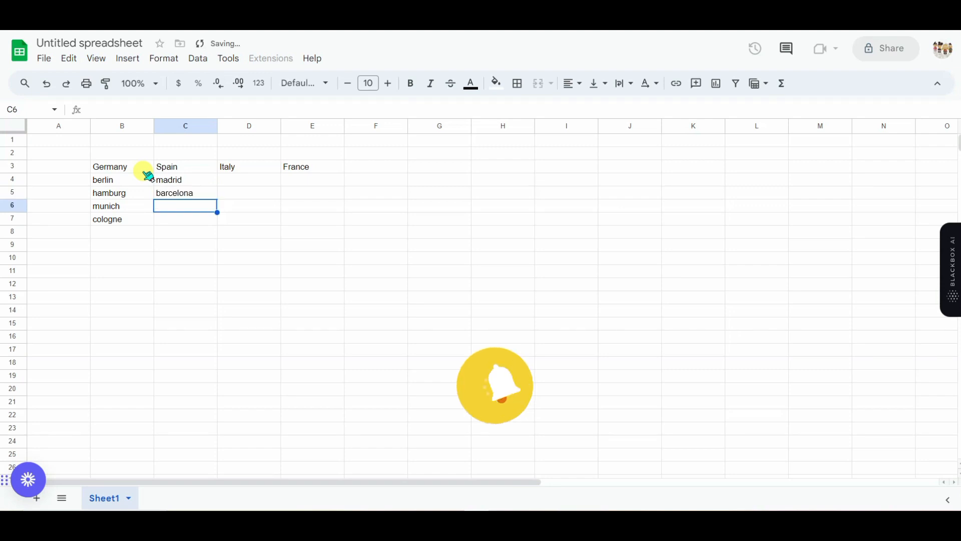
type("val")
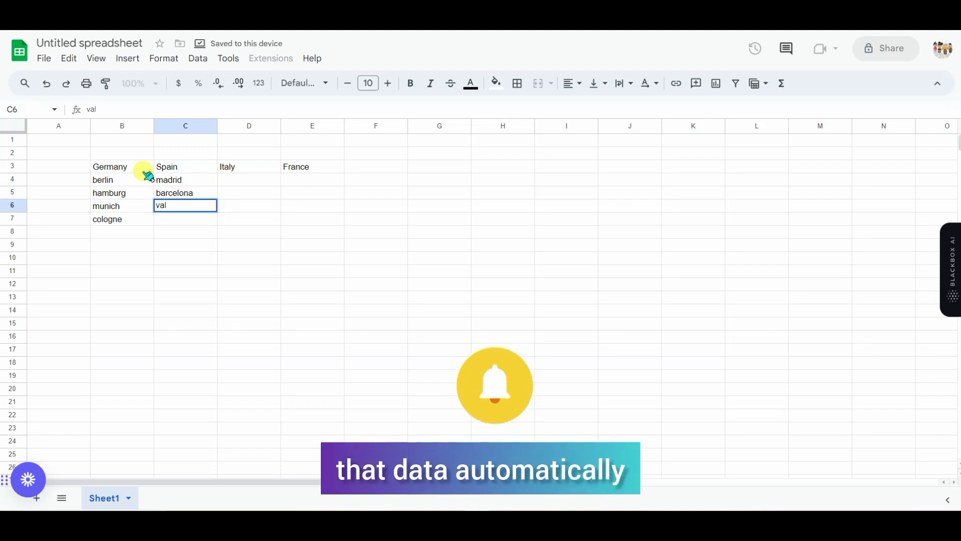
type("enci")
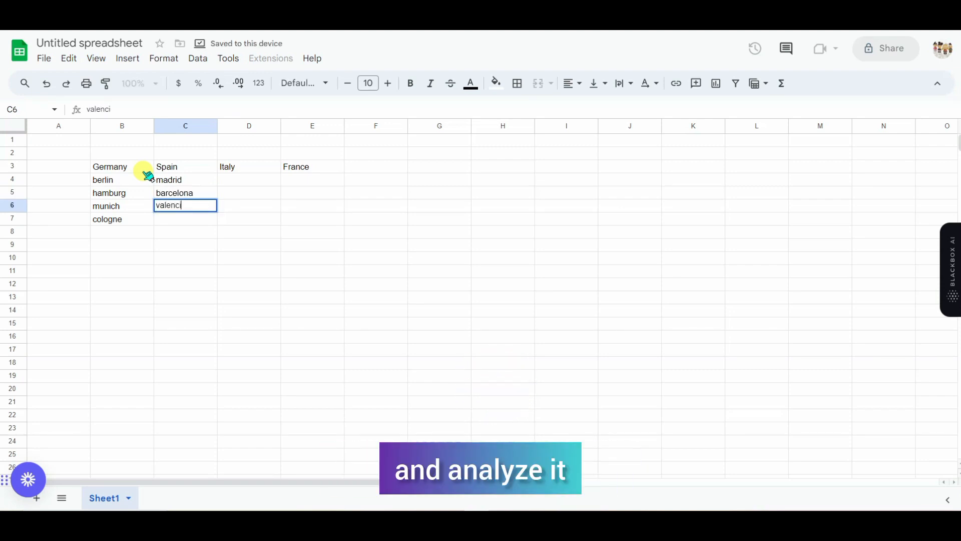
type("a")
key("Return")
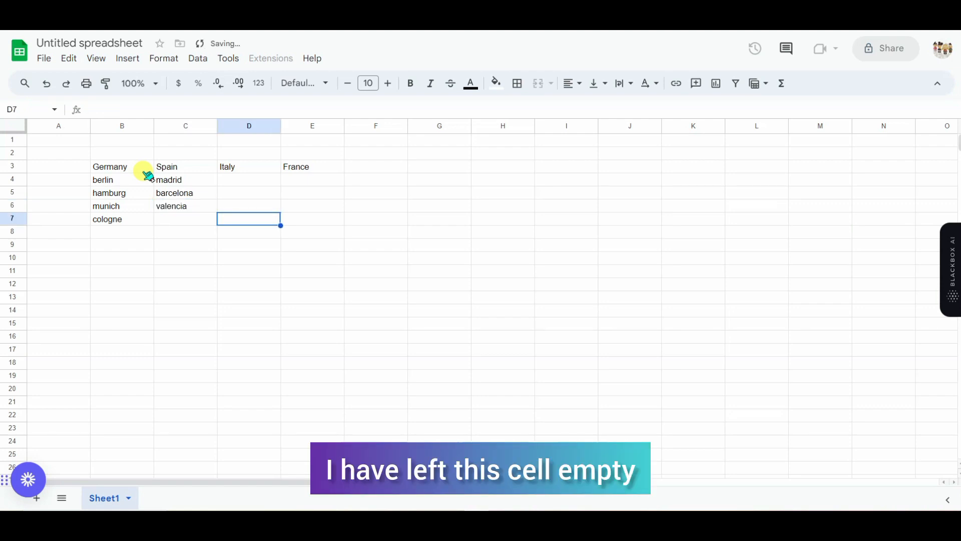
List the cities rome in D4 and milan in D5 under the Italy heading
key("Right")
key("Up")
key("Up")
key("Up")
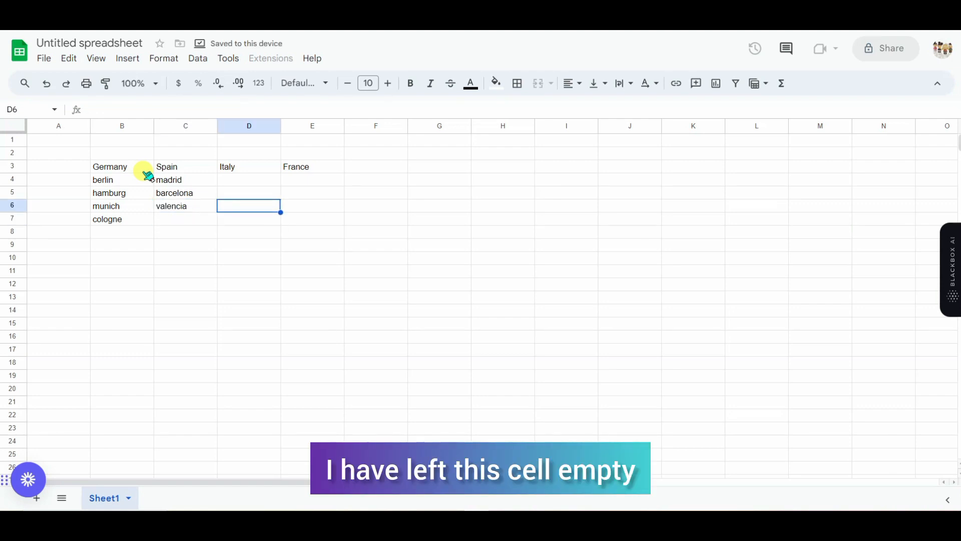
type("ron")
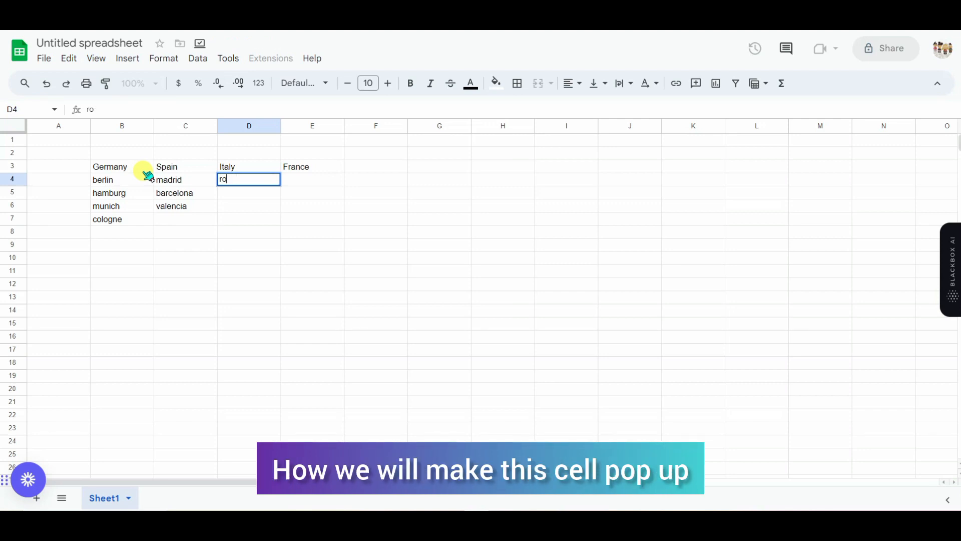
key("Return")
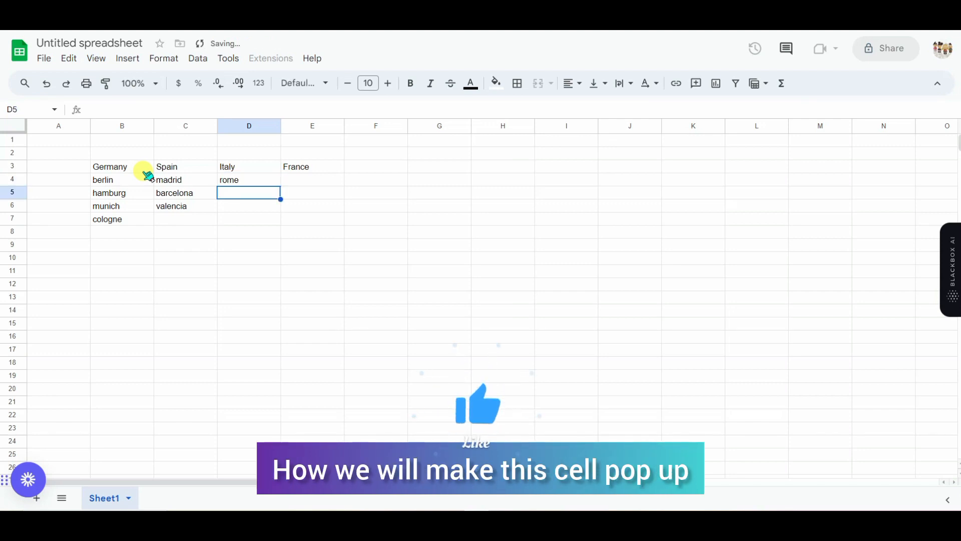
type("mil")
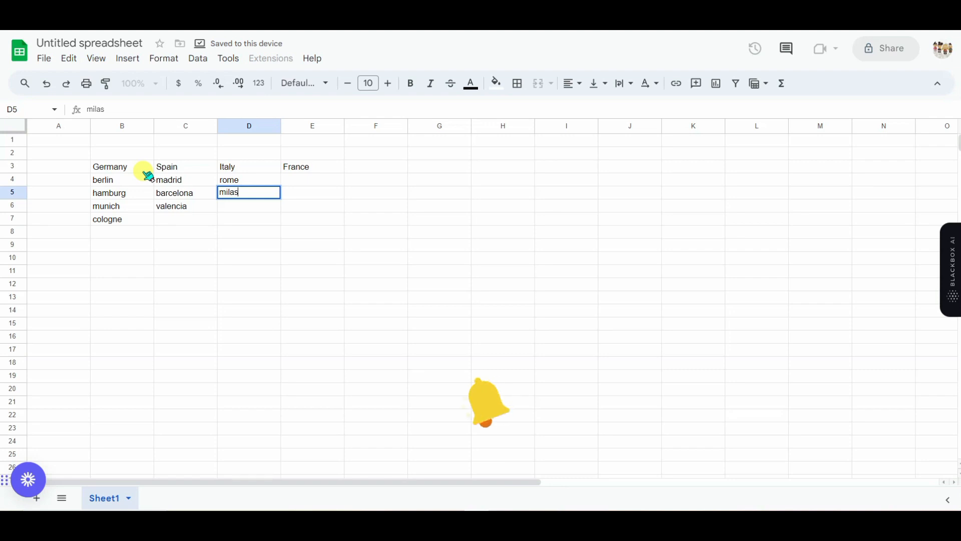
type("as")
key("BackSpace")
type("n")
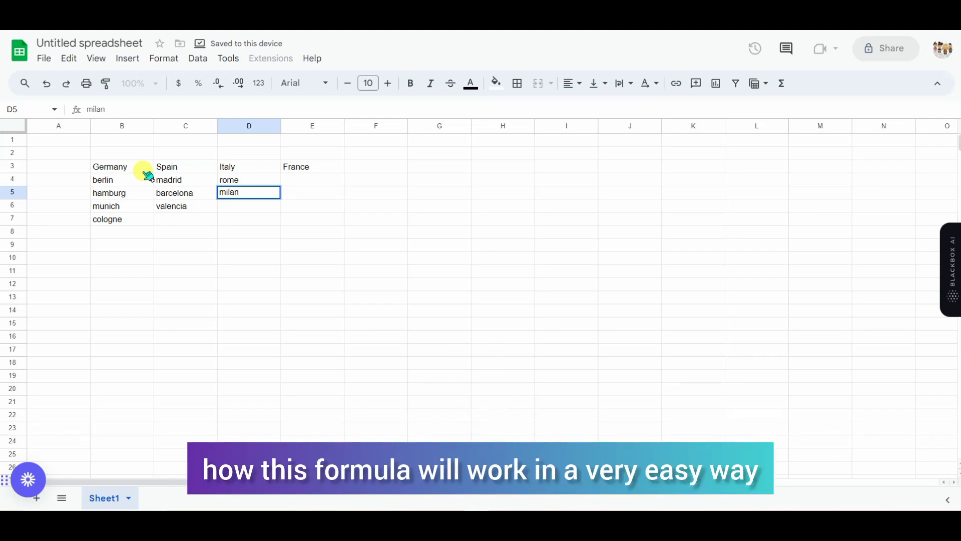
key("Return")
Add naples in D6 and turin in D7 to the Italy column
type("naples")
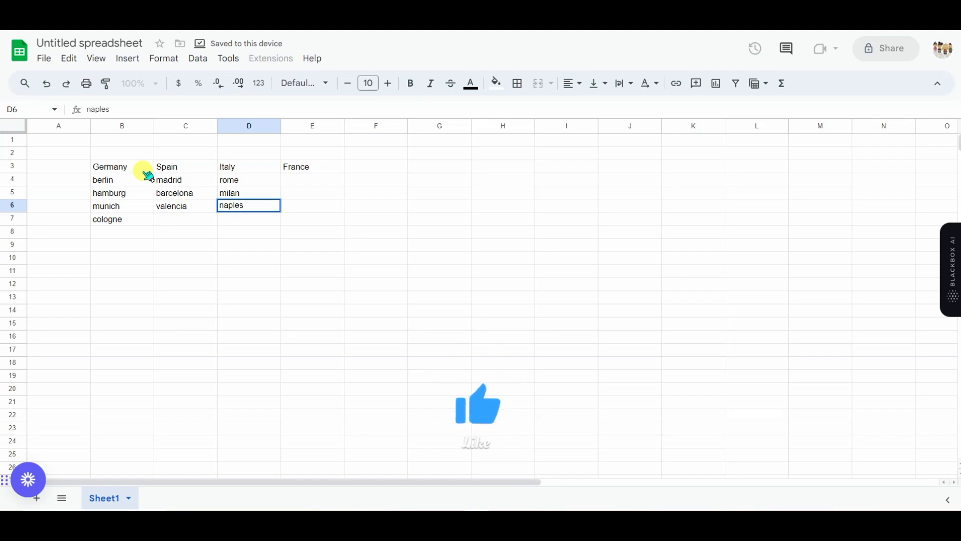
key("Left")
key("Down")
key("Right")
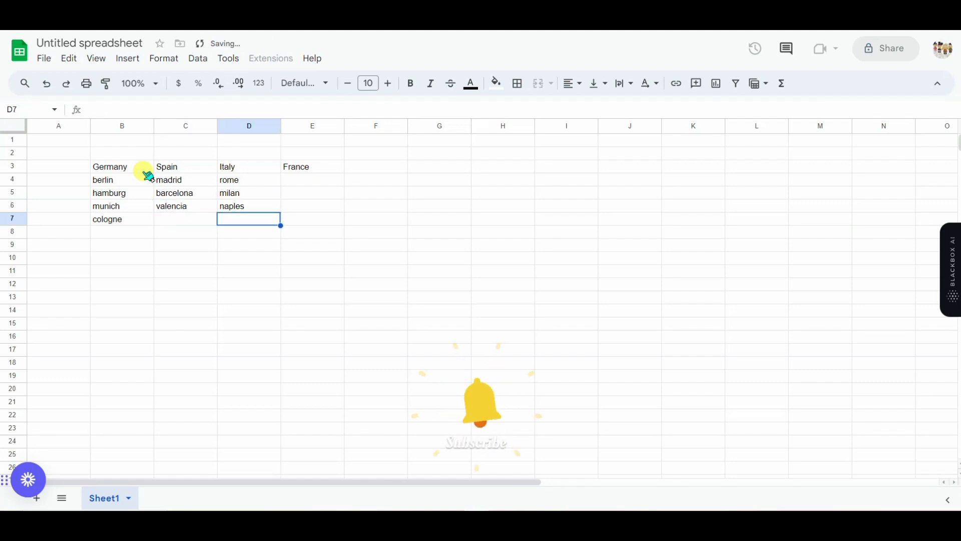
type("y")
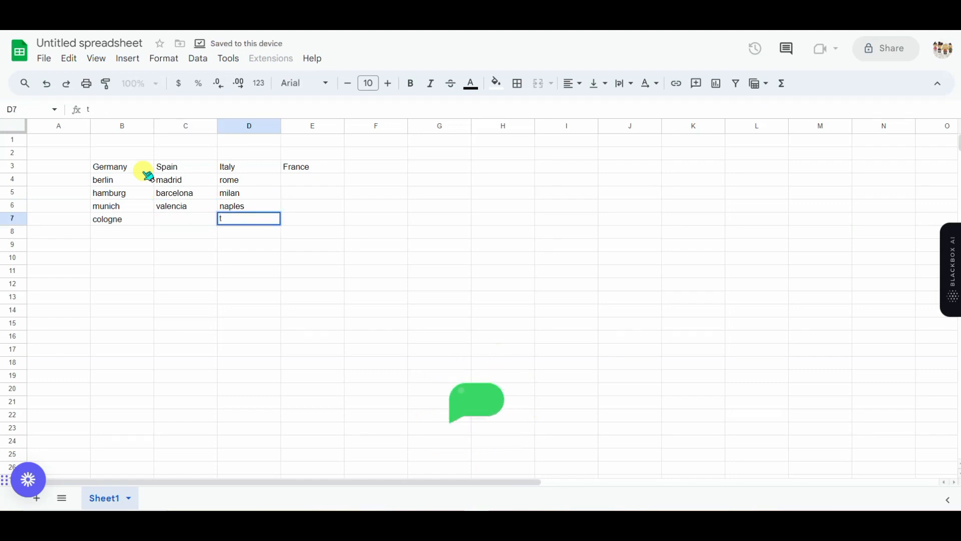
type("turi")
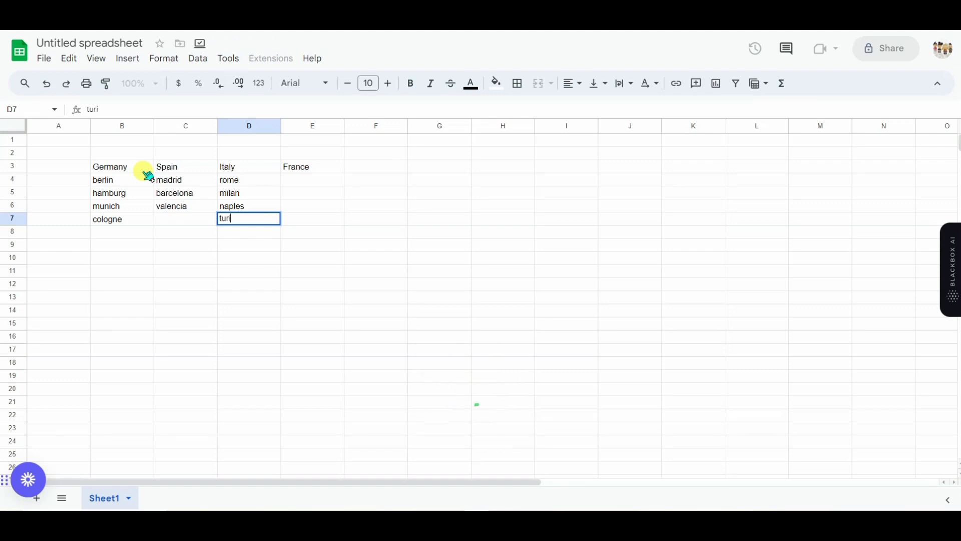
key("Tab")
Enter parid in cell E4 as the first city under the France heading
key("Up")
key("Up")
key("Up")
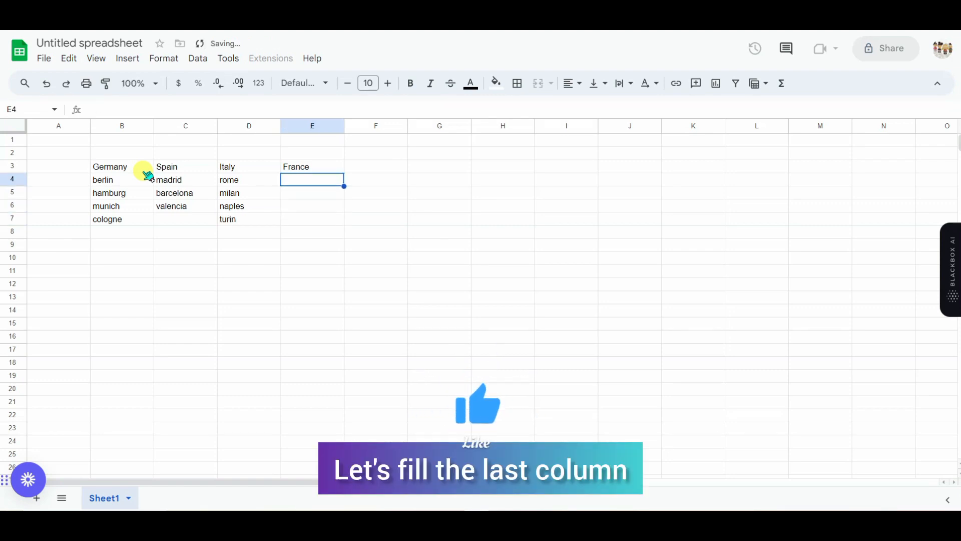
type("p")
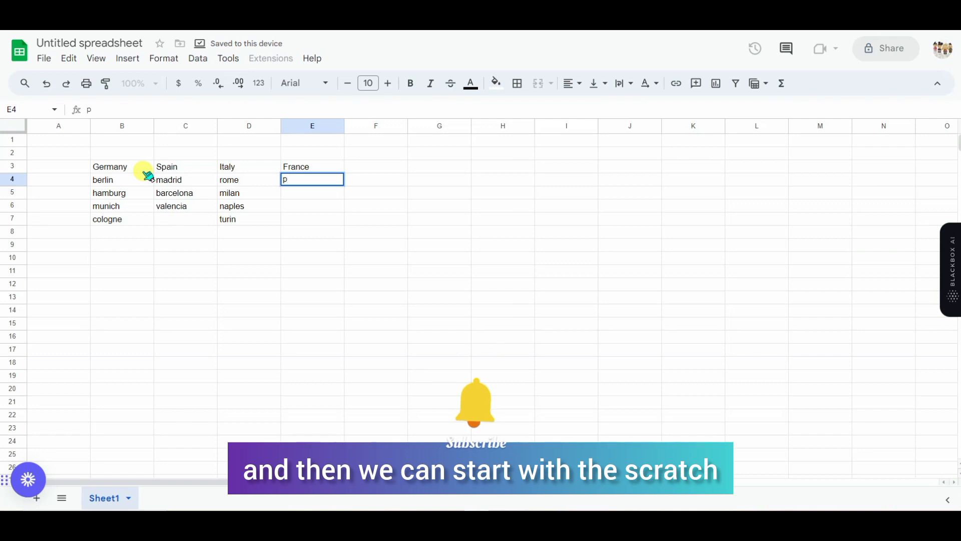
type("arid")
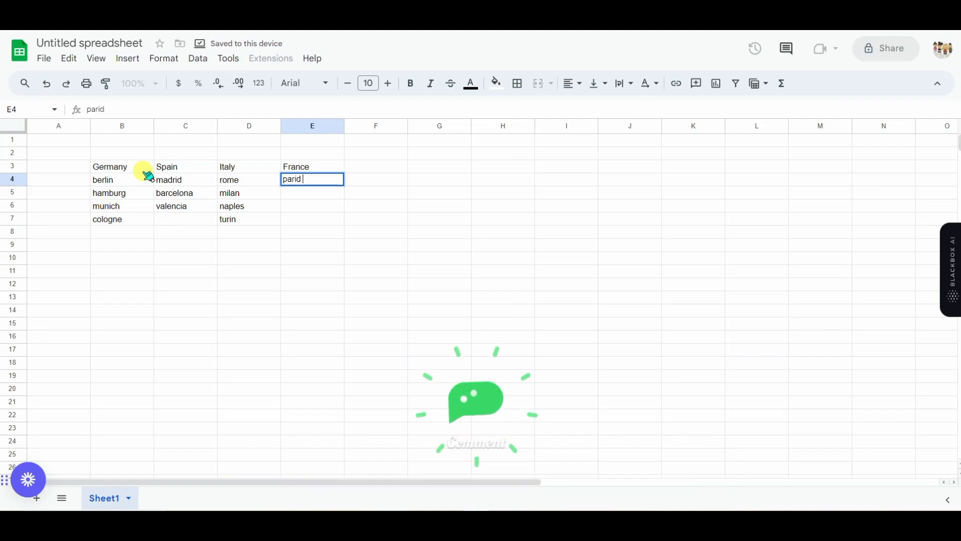
key("Return")
Add marseille in E5 and lyon in E6 to the France column
type("ma")
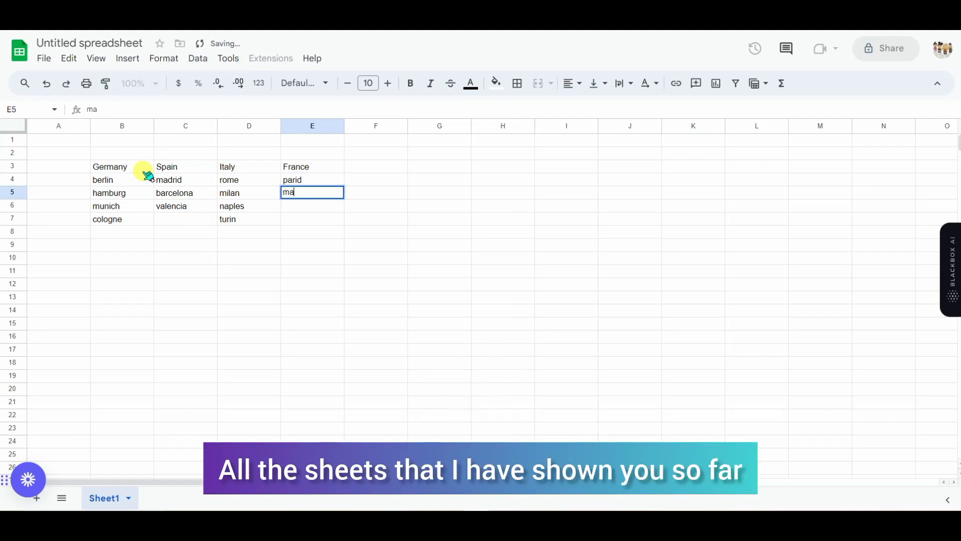
type("r")
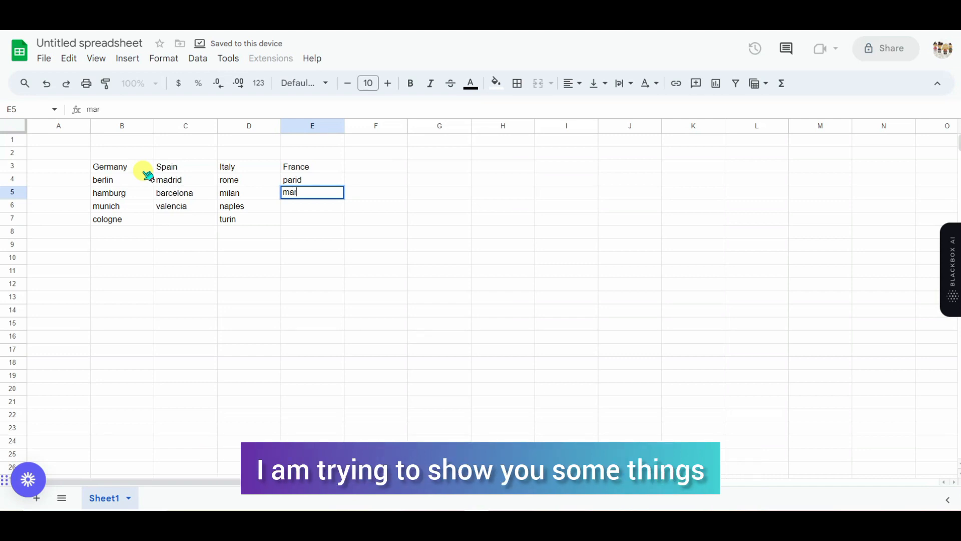
type("sei")
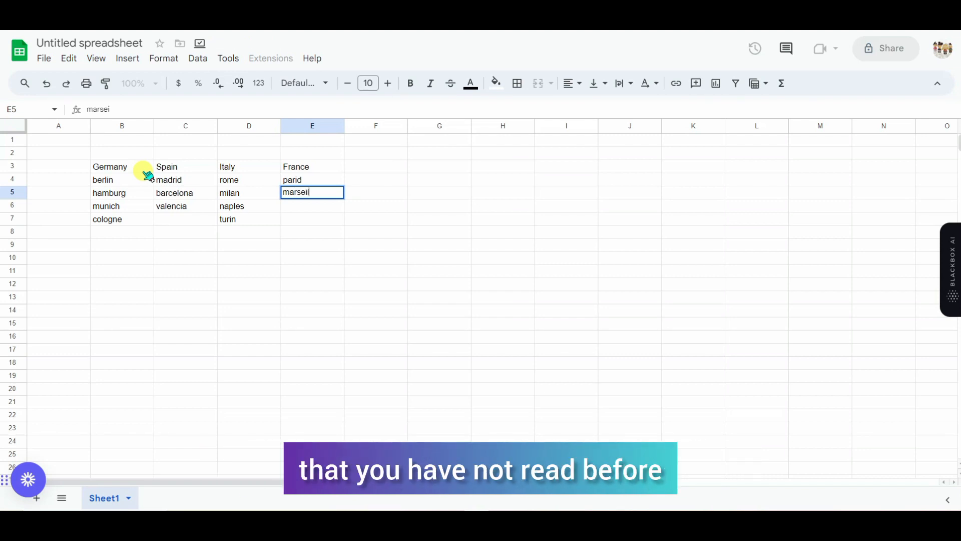
type("lle")
key("Return")
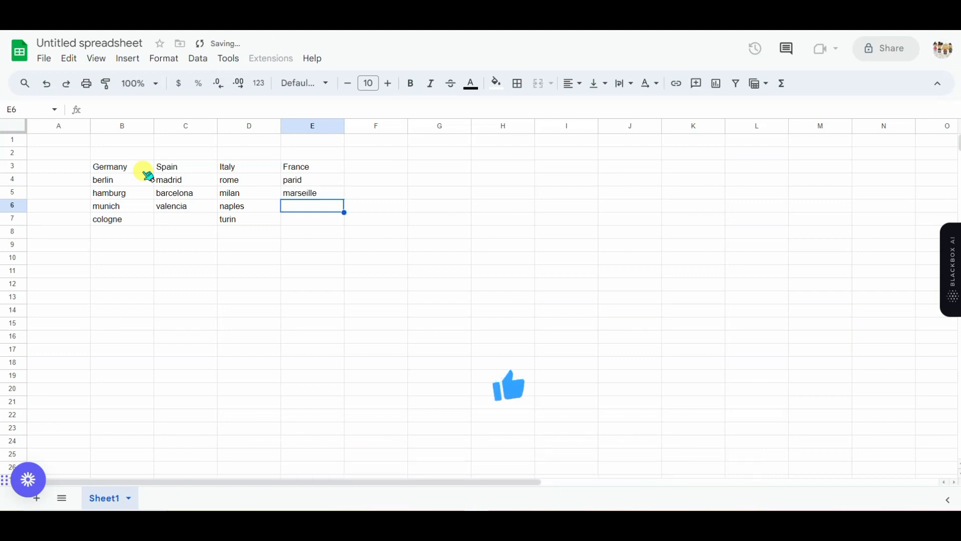
type("lyon")
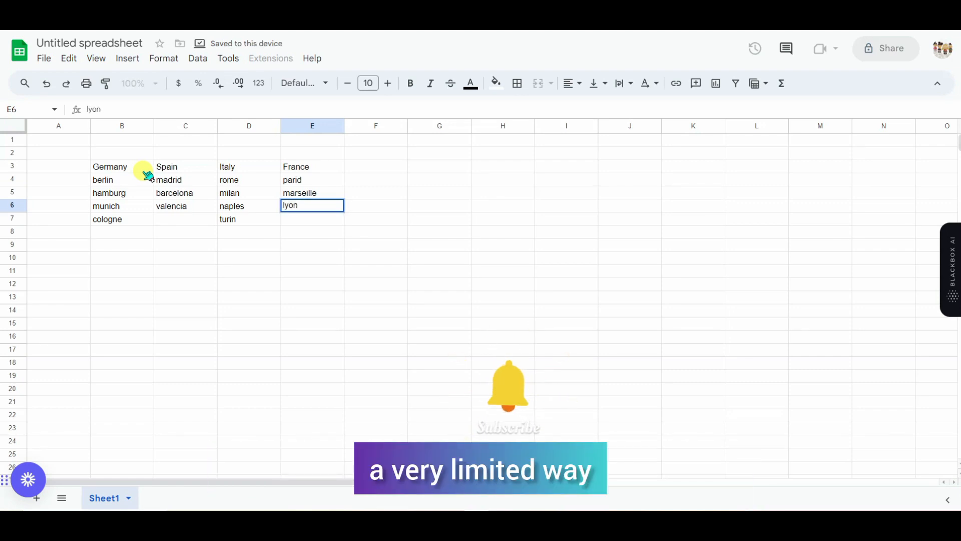
key("Return")
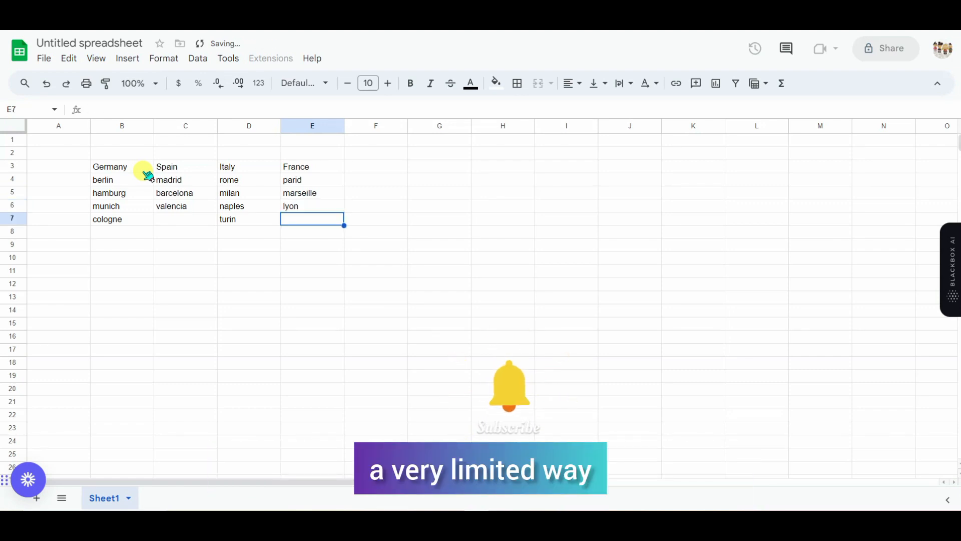
key("Down")
key("Left")
key("Left")
key("Left")
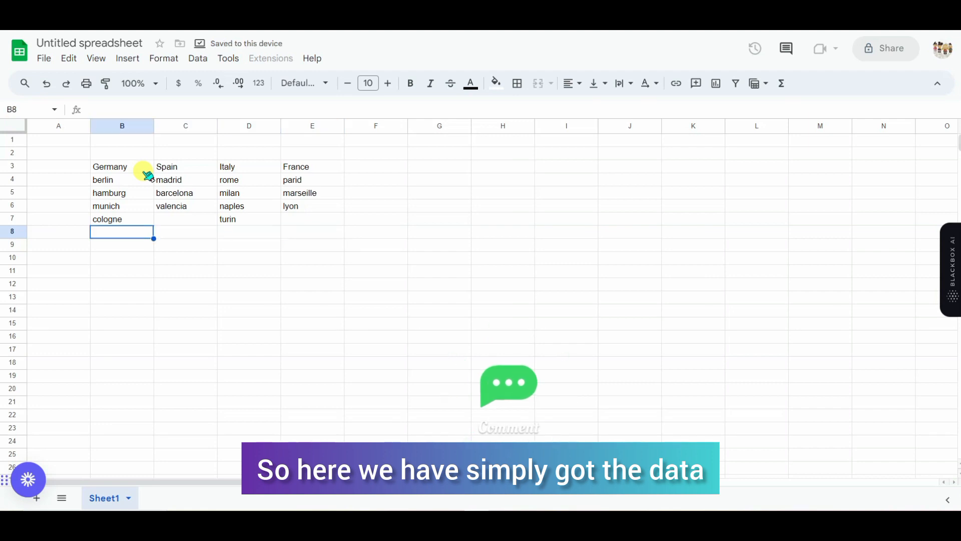
key("Left")
key("Down")
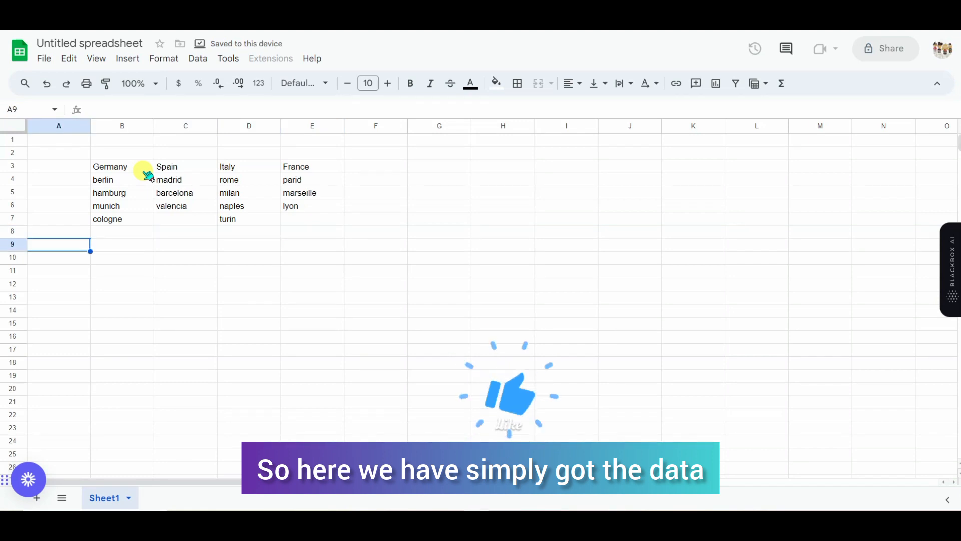
key("Down")
key("Right")
key("Down")
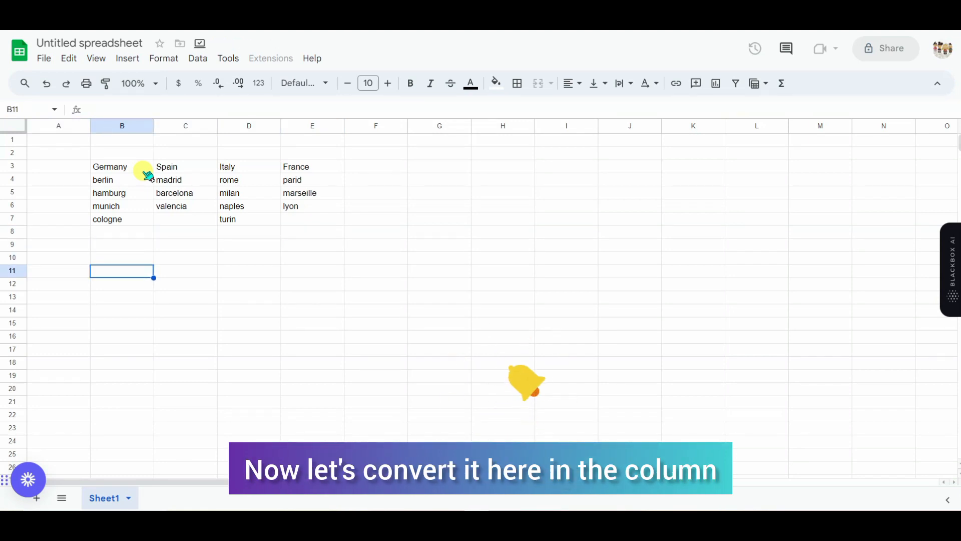
key("Up")
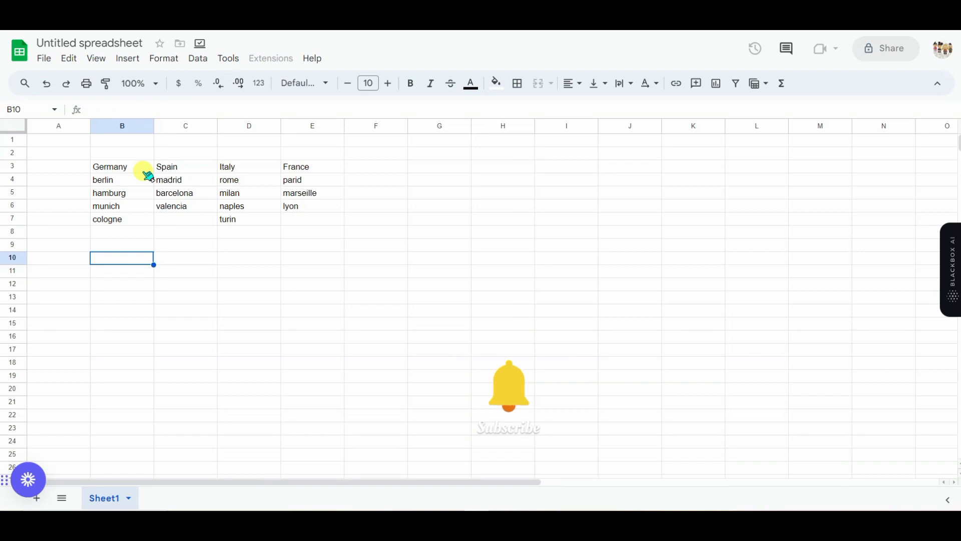
key("Right")
key("Right")
key("Right")
key("Right")
key("Down")
key("Down")
key("Down")
key("Down")
key("Down")
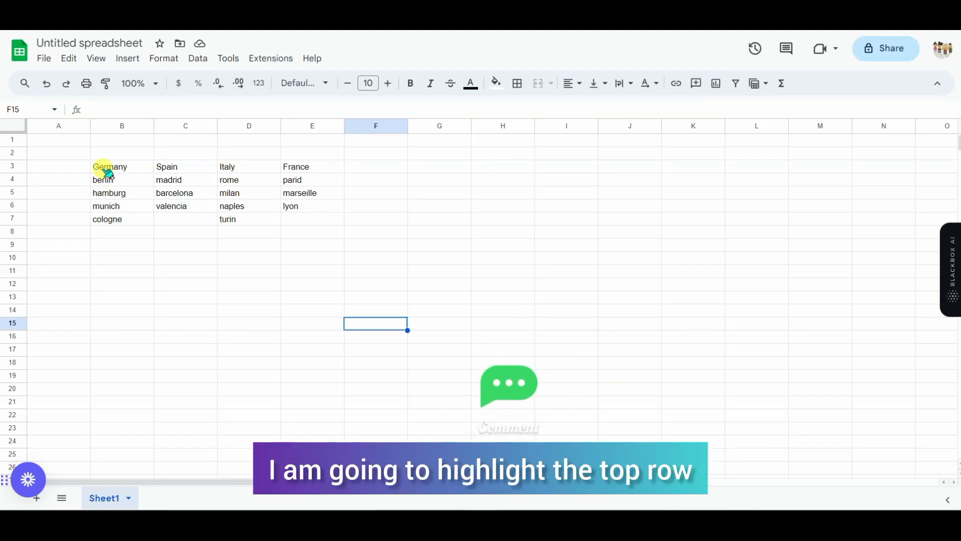
Give the country heading row B3:E3 a gray fill color
left_click_drag(107, 172, 316, 174)
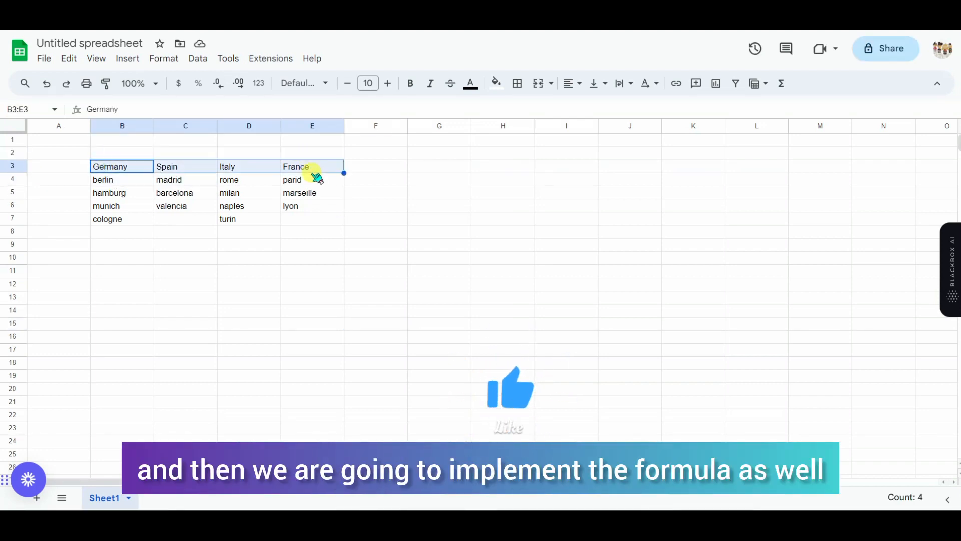
left_click(472, 85)
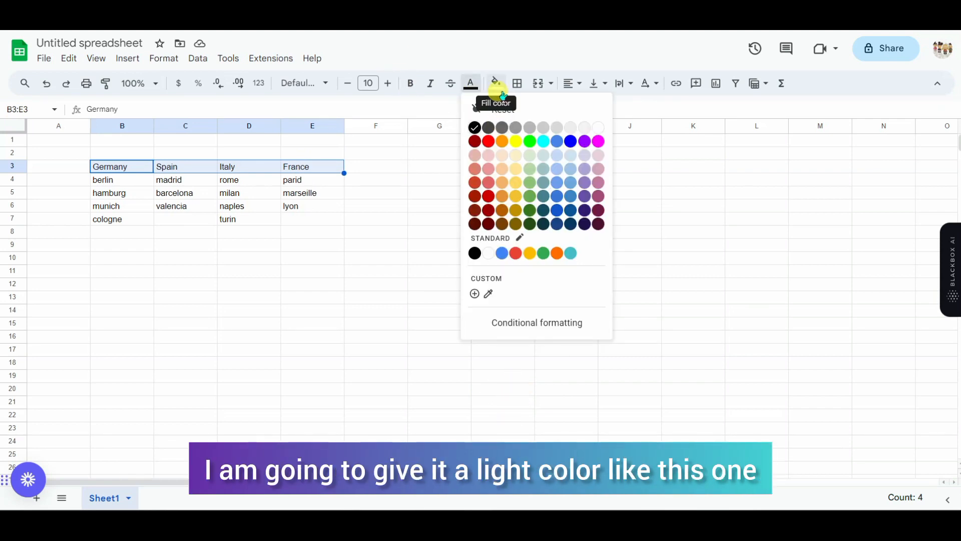
left_click(501, 91)
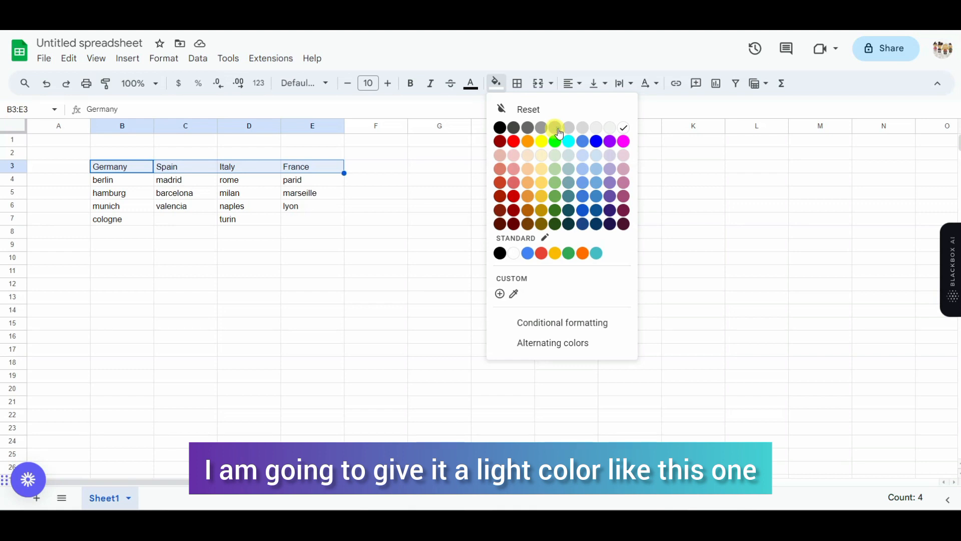
left_click(560, 132)
left_click(346, 264)
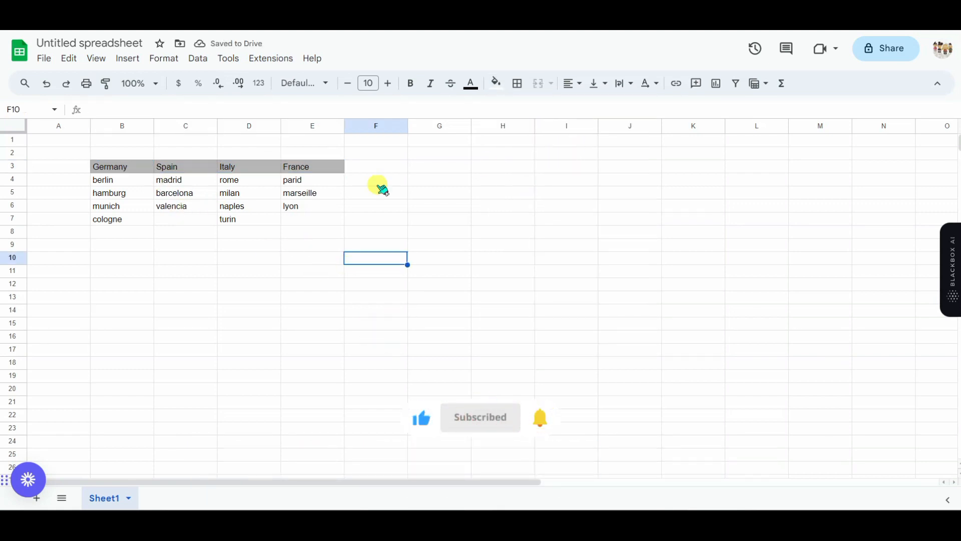
left_click(310, 231)
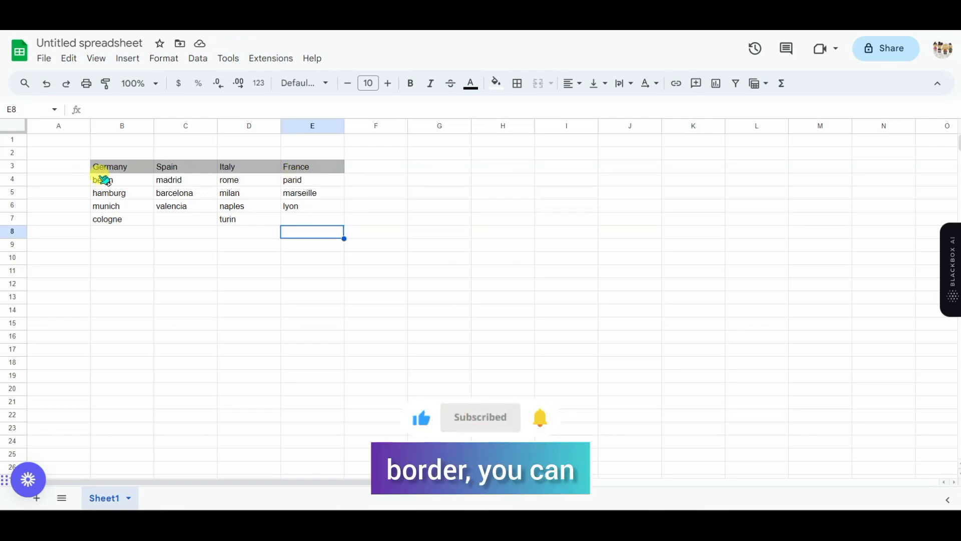
left_click_drag(105, 184, 236, 208)
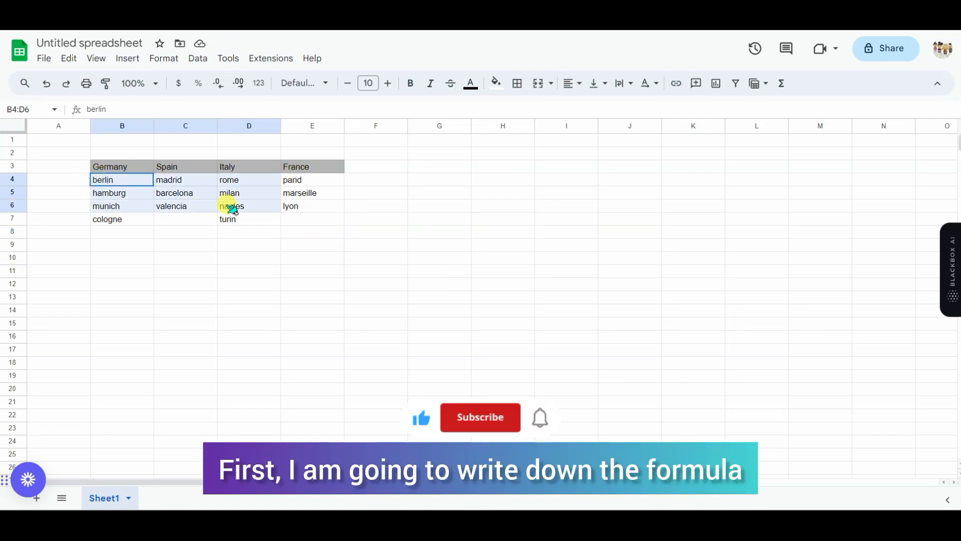
Enter the formula =TOCOL(B4:E7;1) in B11 to stack the cities in a single column while ignoring blanks
left_click(133, 273)
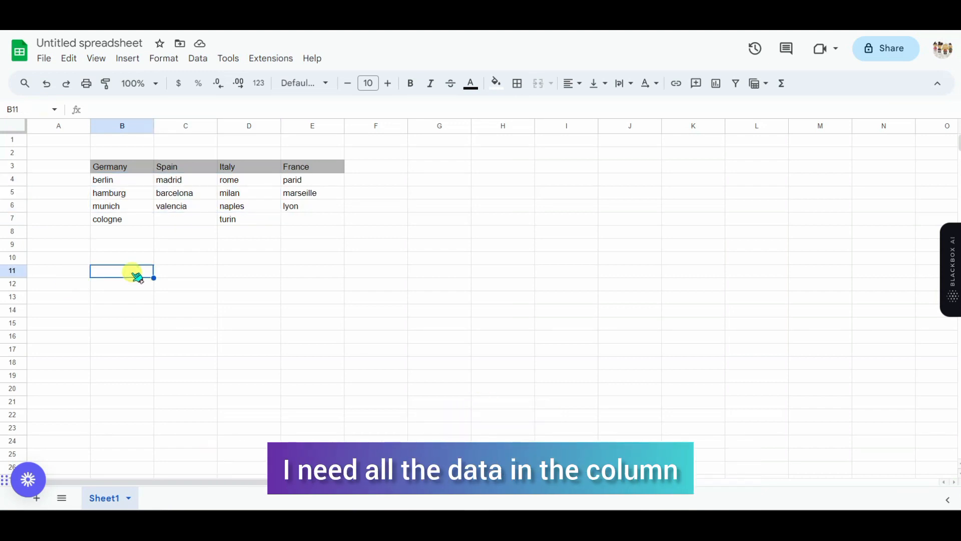
type("=")
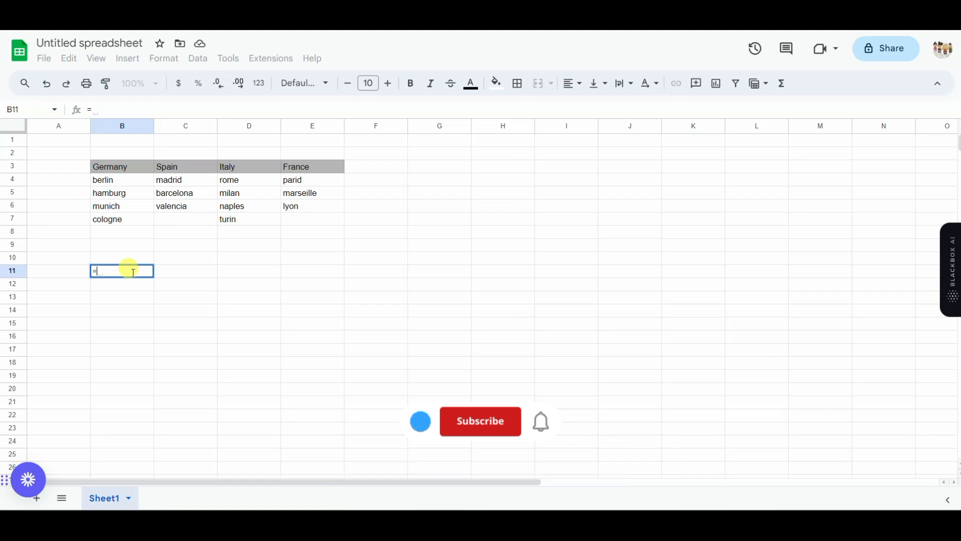
type("t")
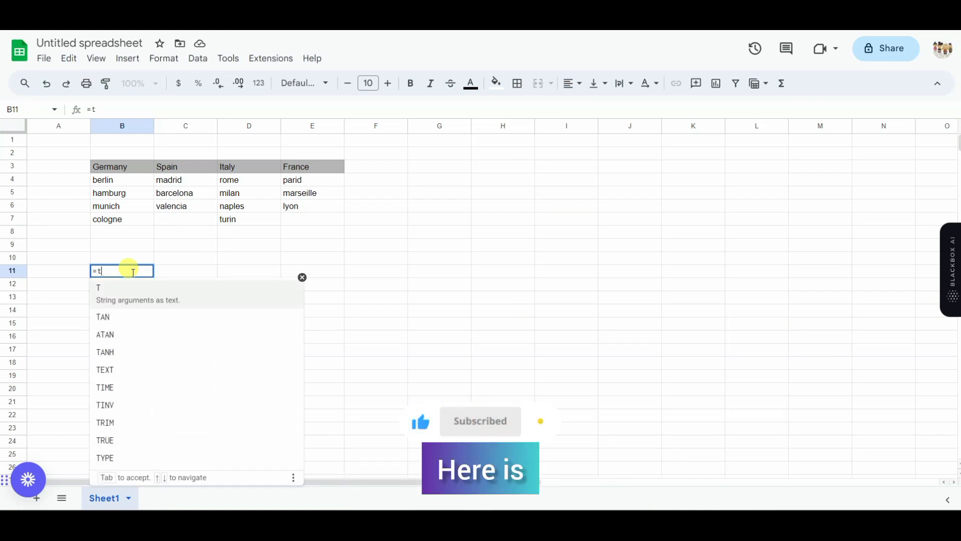
type("ocol")
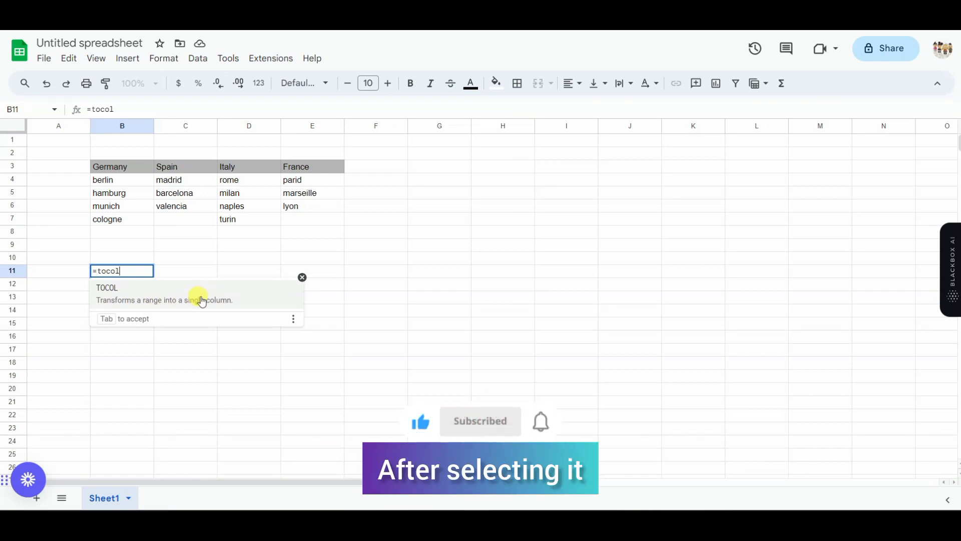
left_click(116, 302)
left_click(121, 299)
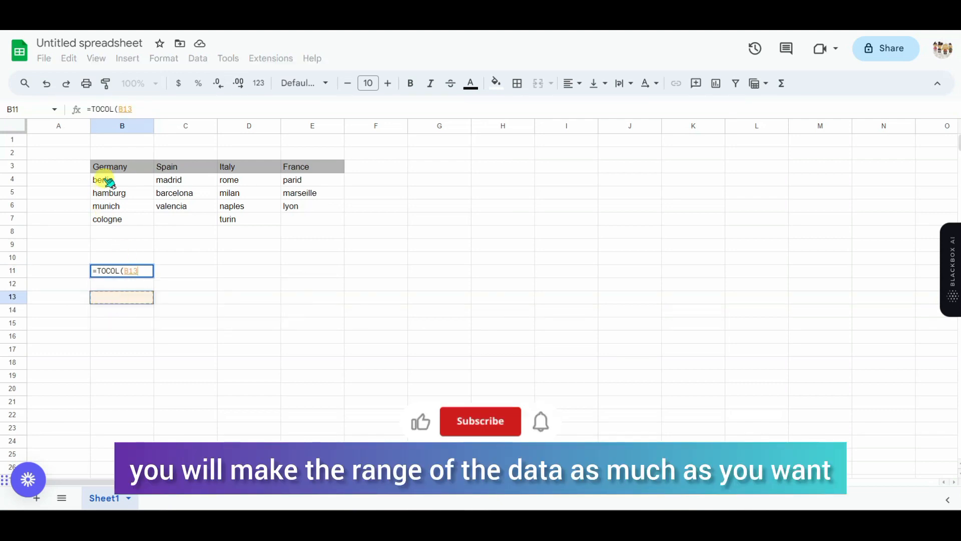
left_click_drag(107, 182, 299, 222)
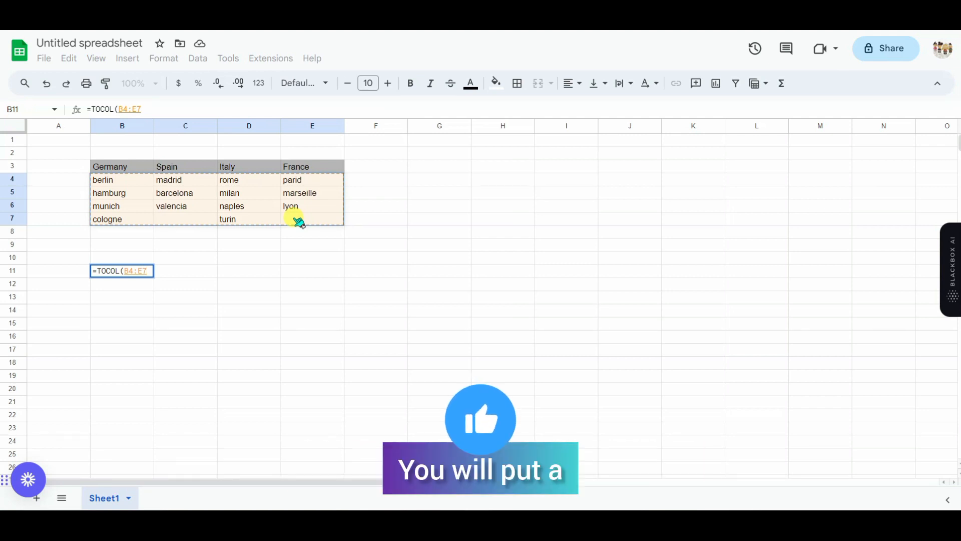
type(";")
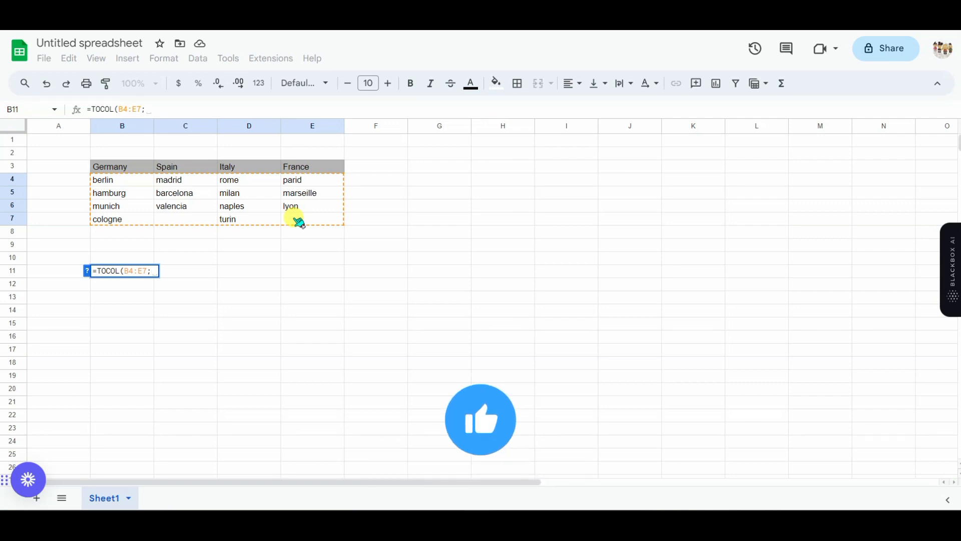
type("1")
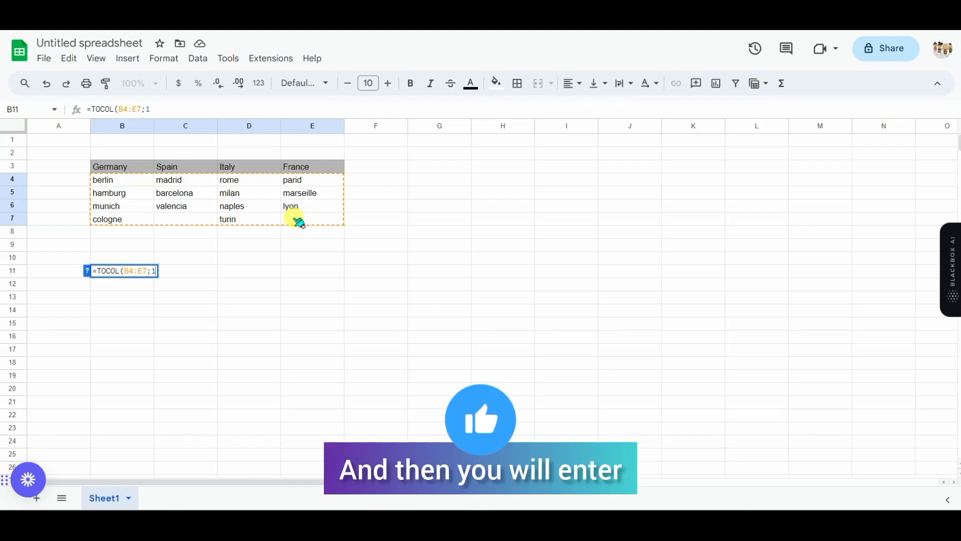
key("Return")
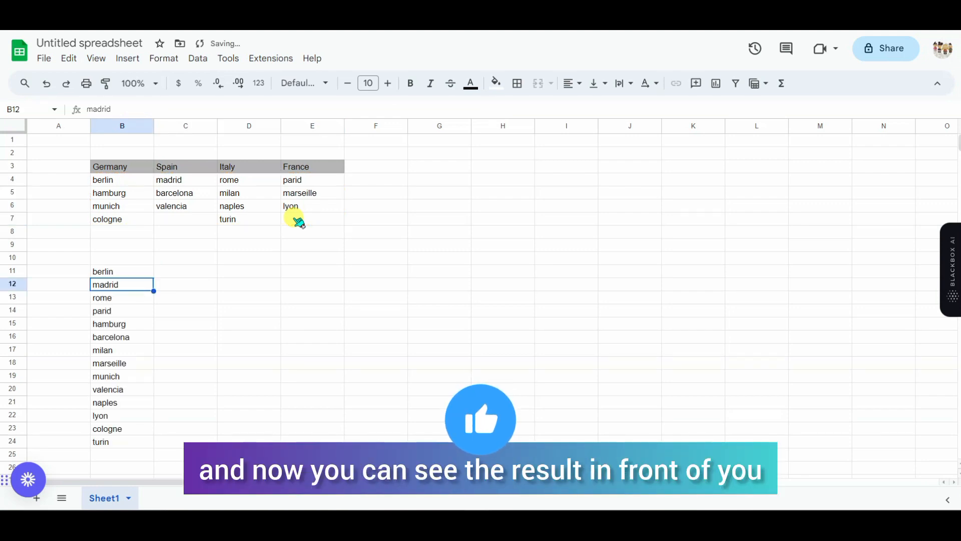
Clear hamburg from B5 and milan from D5 to test the column formula's response to removed entries
left_click(143, 196)
key("Delete")
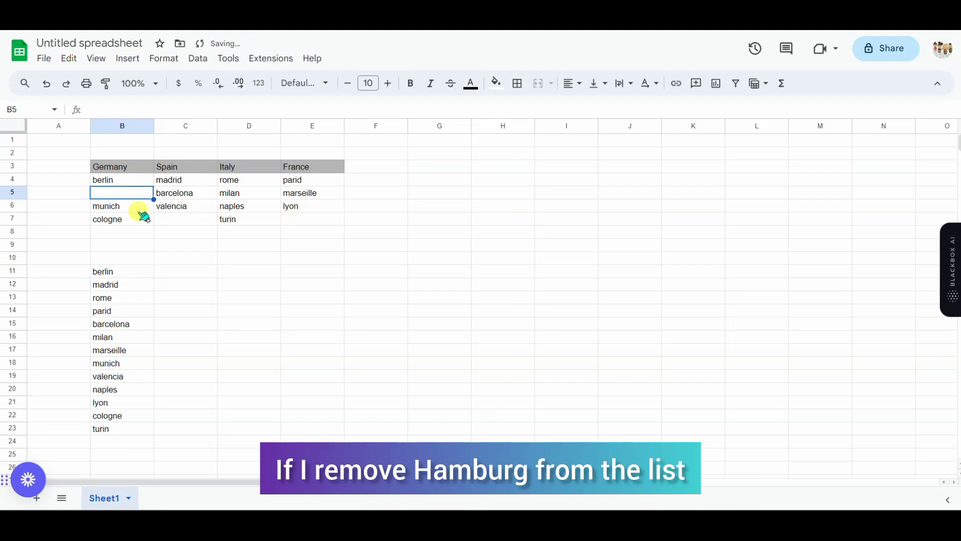
left_click(228, 324)
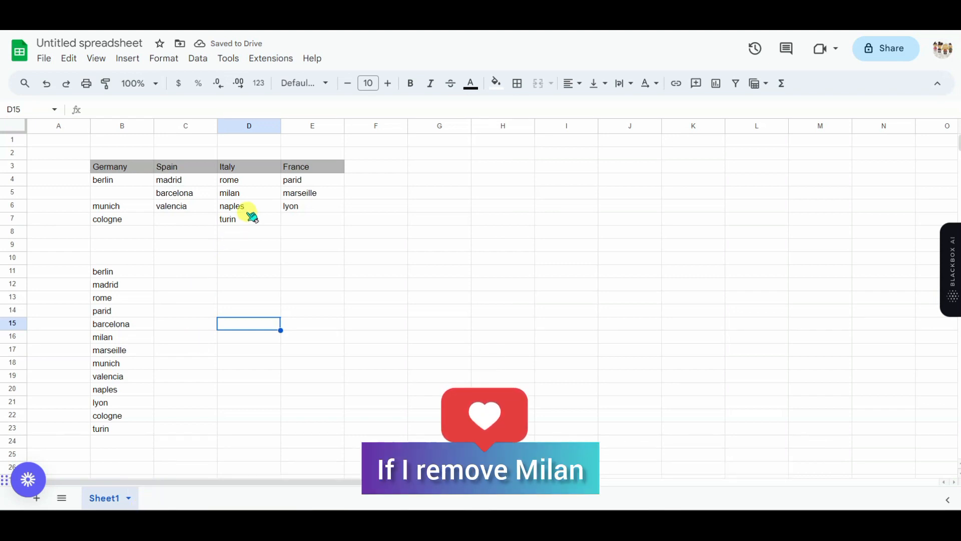
left_click(250, 194)
key("Delete")
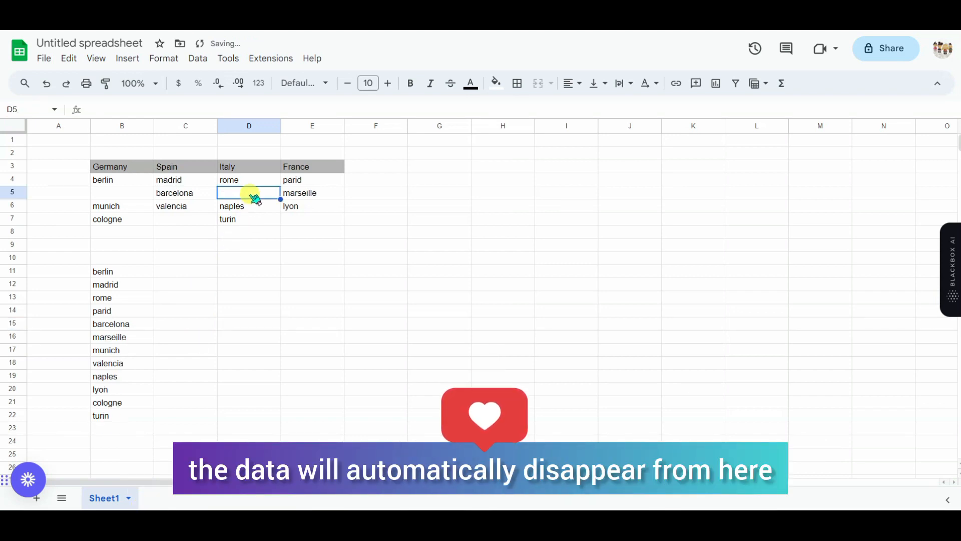
left_click(226, 314)
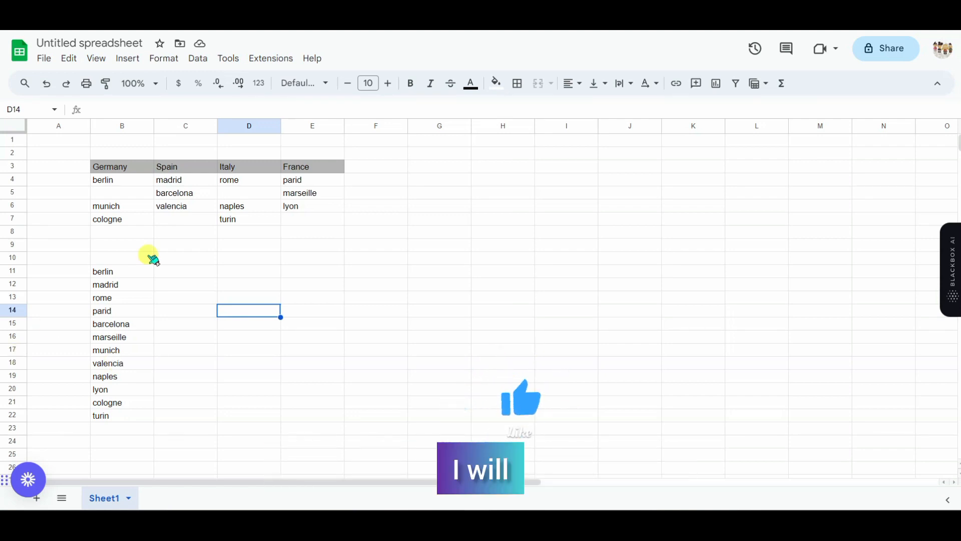
Delete the TOCOL results listed below the table in column B
left_click_drag(133, 261, 149, 433)
key("Delete")
left_click(239, 334)
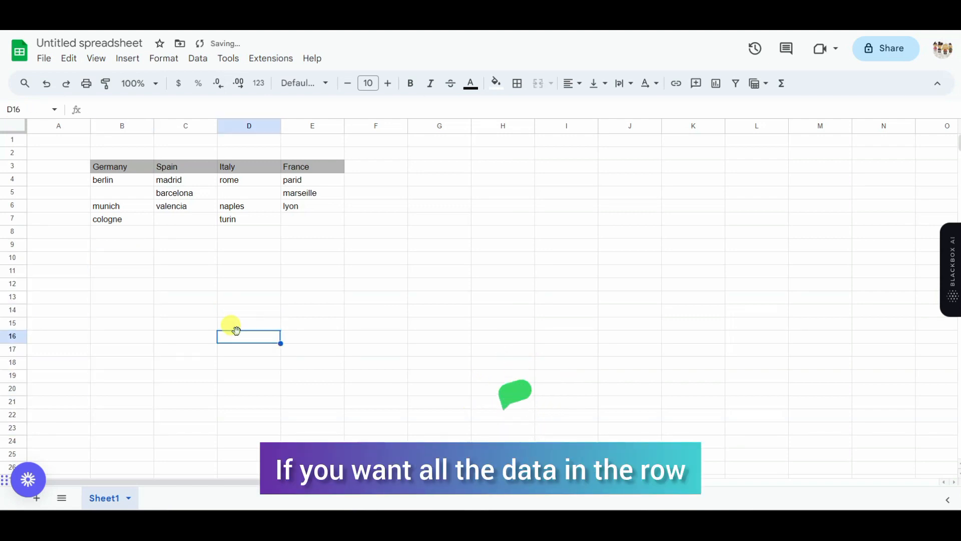
left_click(191, 260)
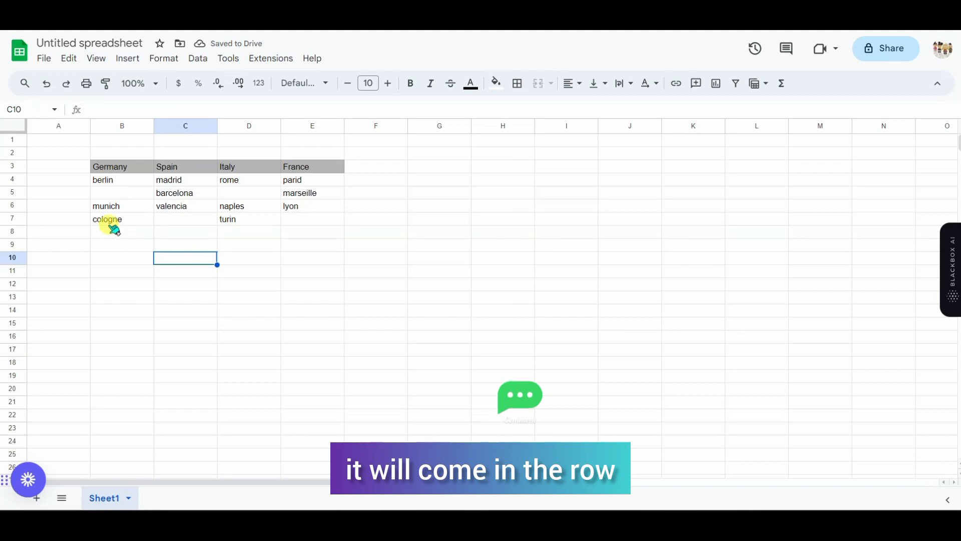
Undo the deletions of the column list, milan and hamburg, as well as the entry of the TOCOL formula
left_click(127, 198)
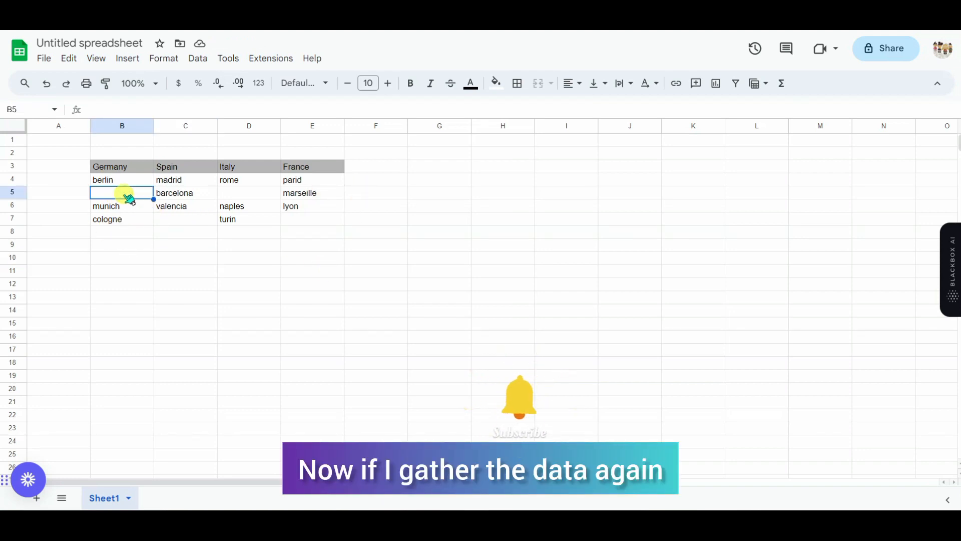
key("ctrl+z")
key("ctrl+z")
key("ctrl+z")
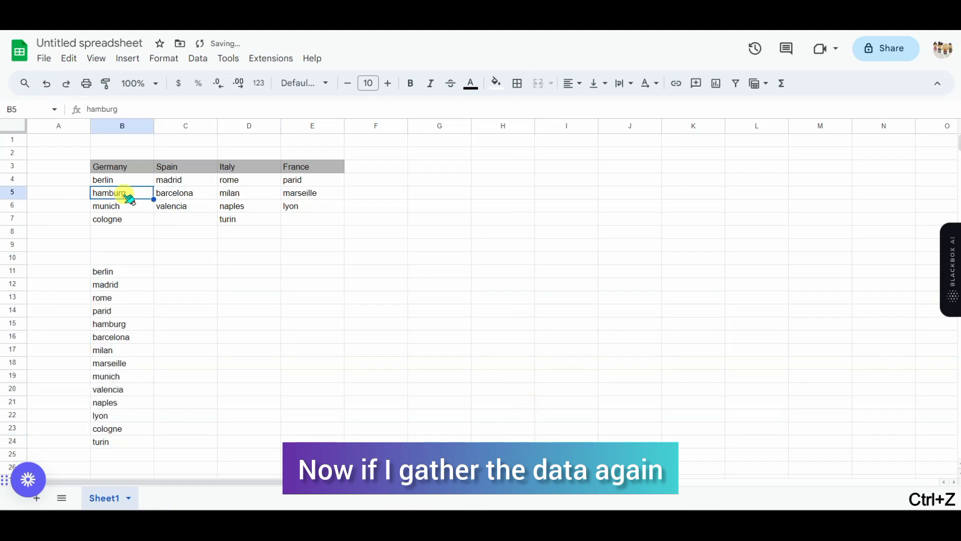
key("ctrl+z")
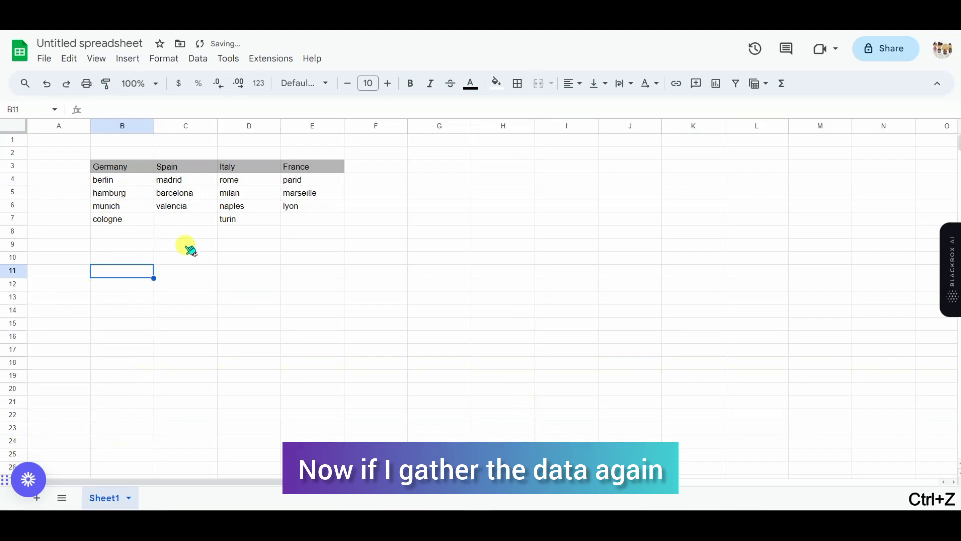
Enter the formula =TOROW(B5:E6;1) in C10 to lay out two rows of cities as one row, ignoring blanks
left_click(243, 248)
left_click(184, 257)
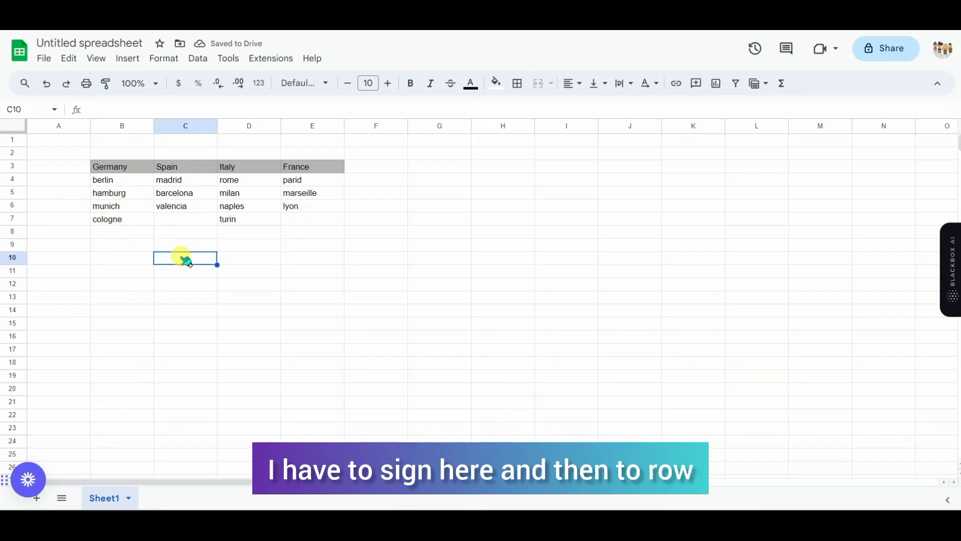
type("=tor")
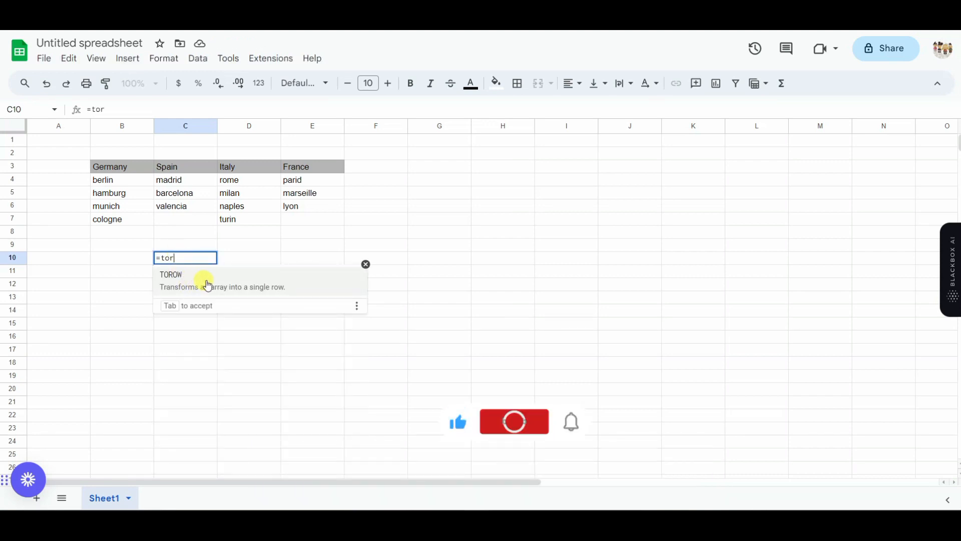
left_click(218, 285)
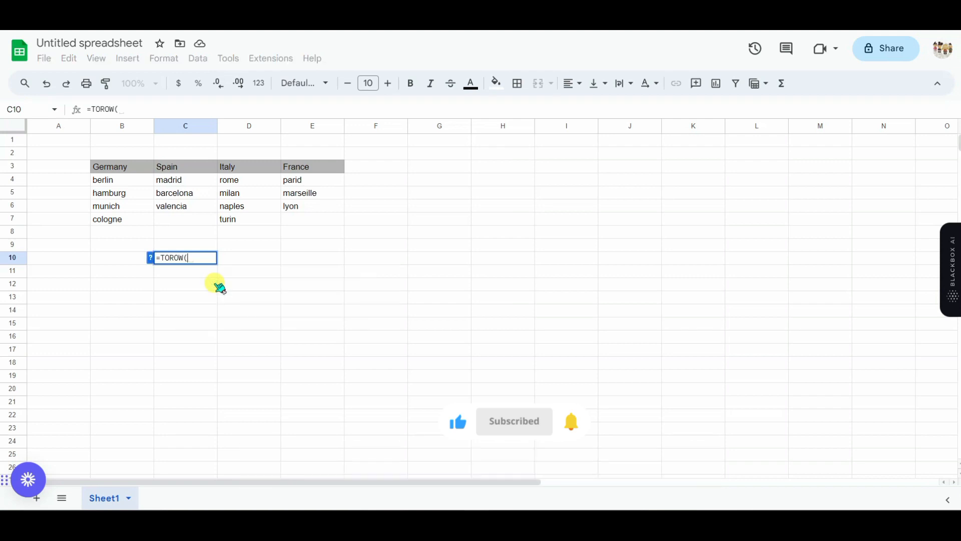
left_click_drag(105, 193, 320, 206)
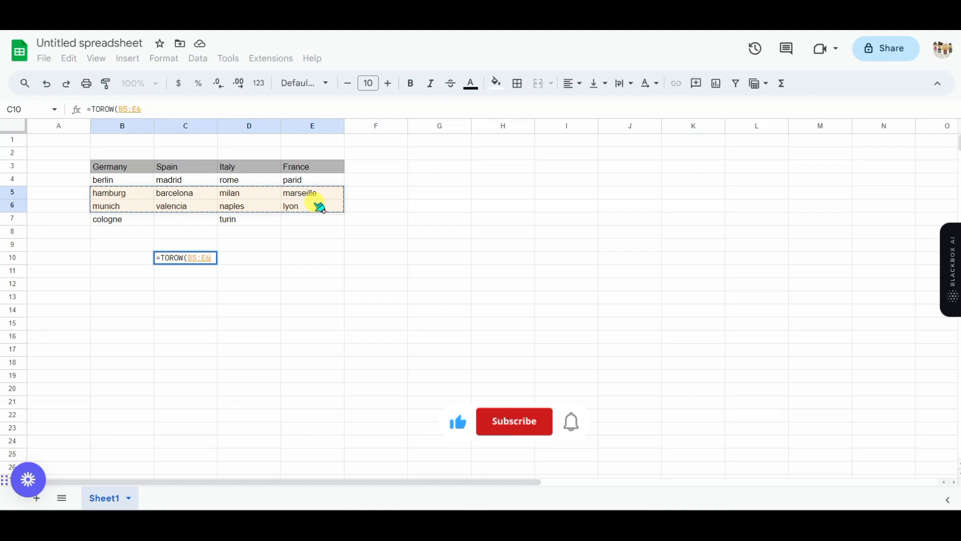
type(";")
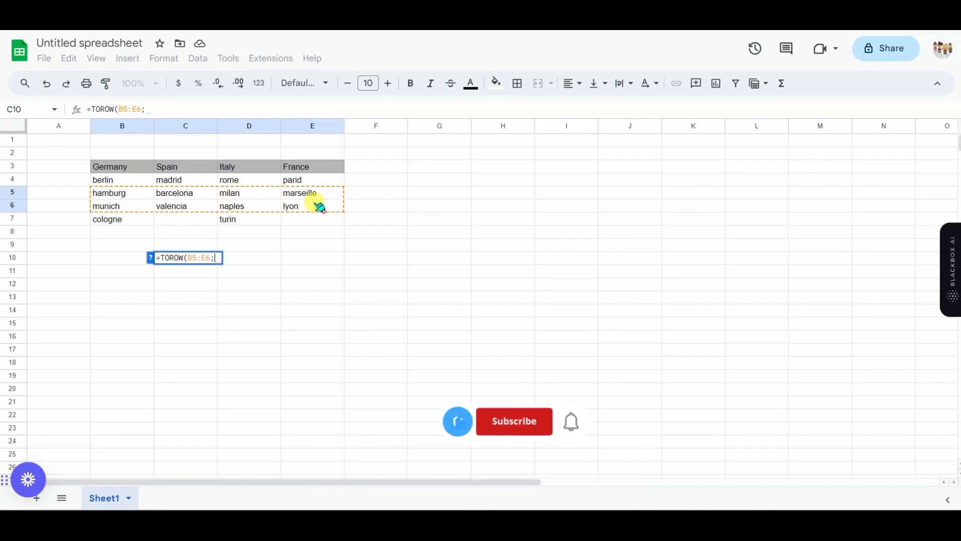
type("1")
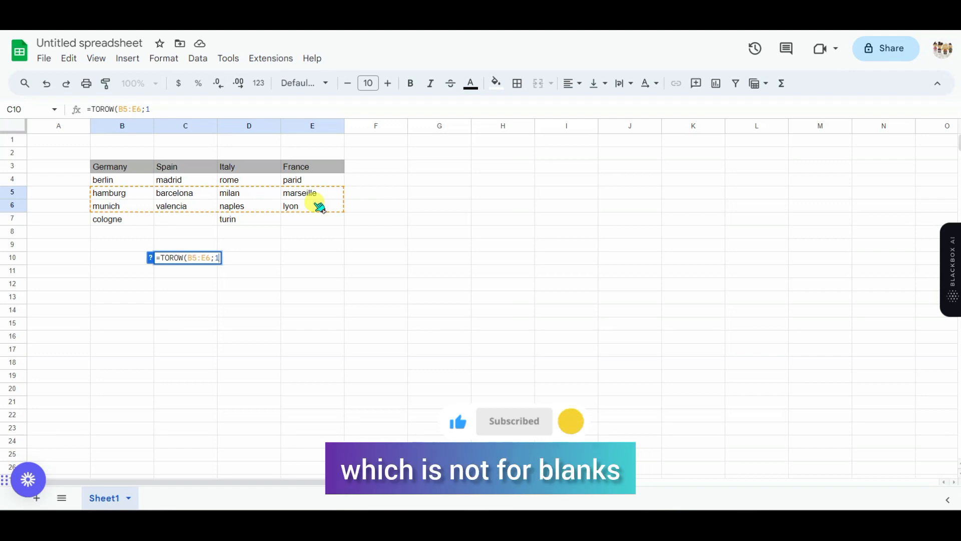
key("Return")
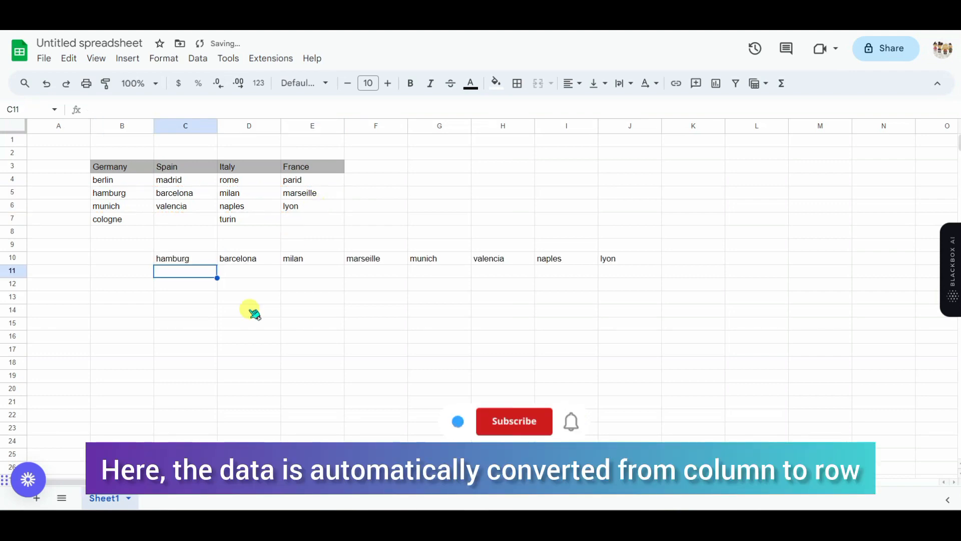
Undo the entry of the TOROW formula in C10
left_click(190, 260)
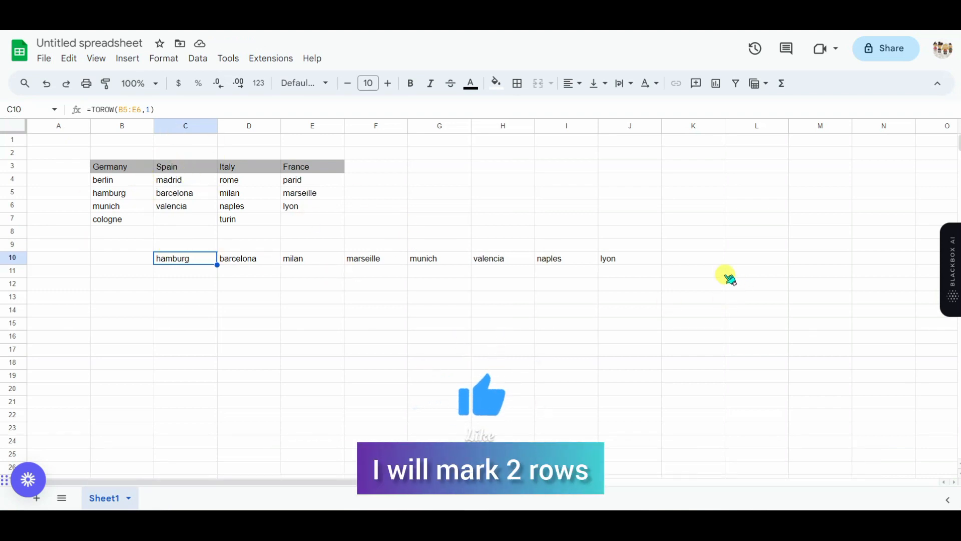
key("ctrl+z")
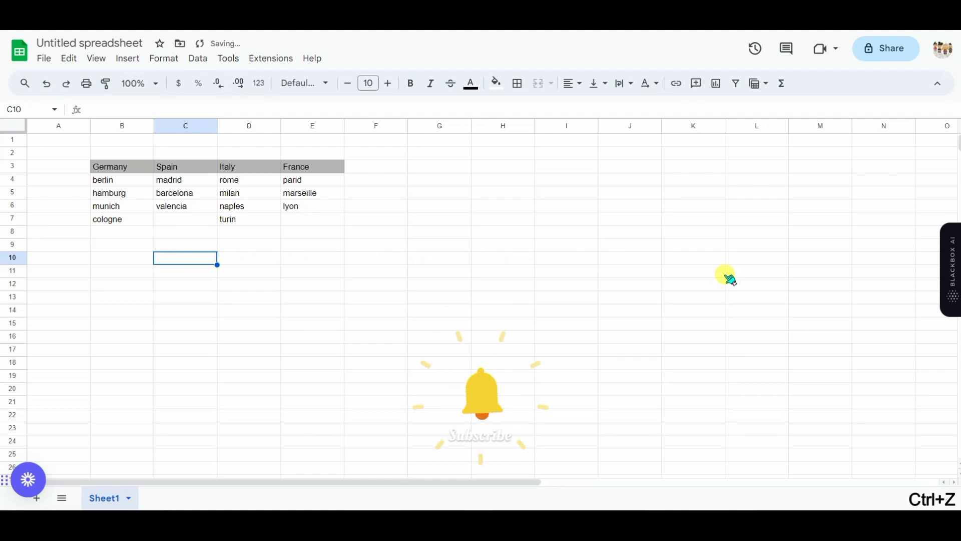
type("y")
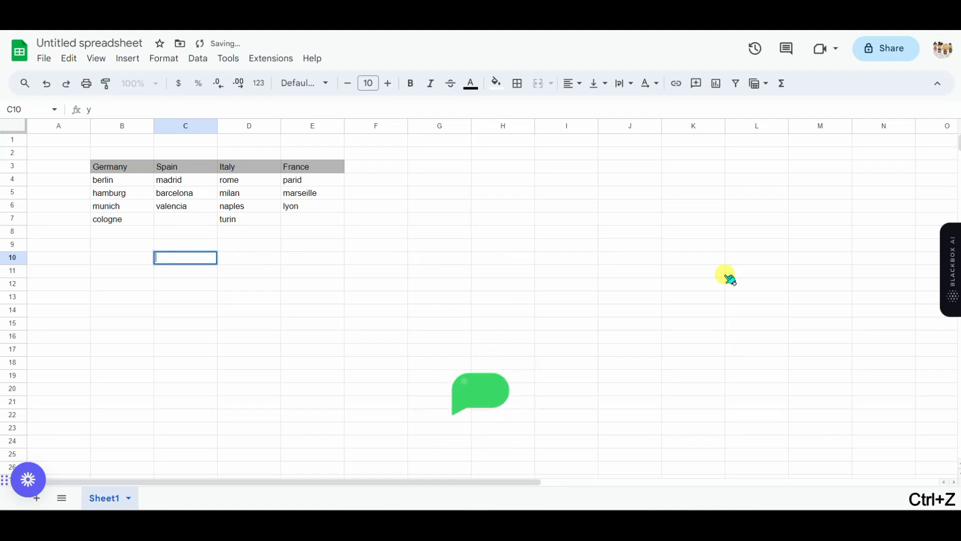
Enter the formula =TOROW(B4:E7;1) in C10 to convert all the cities into a single row, ignoring blanks
type("=")
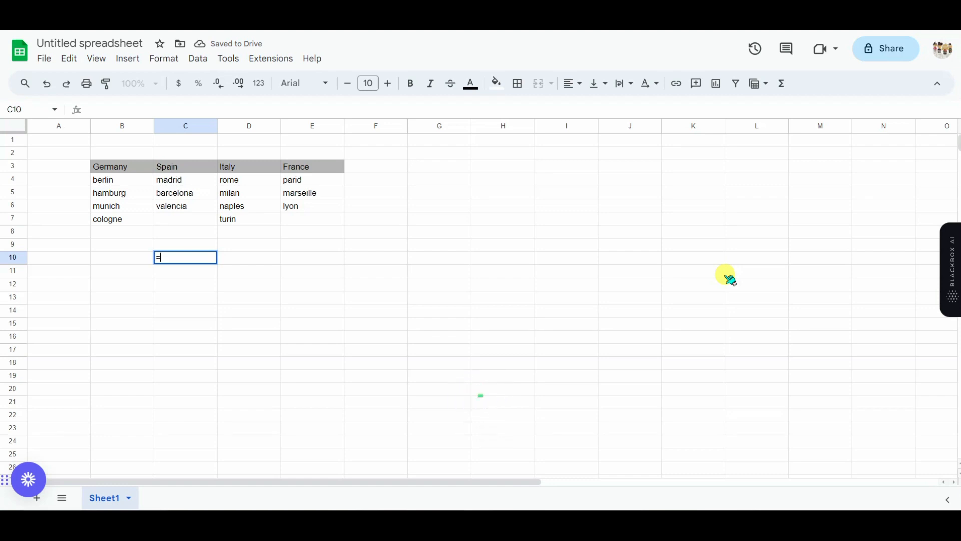
type("tor")
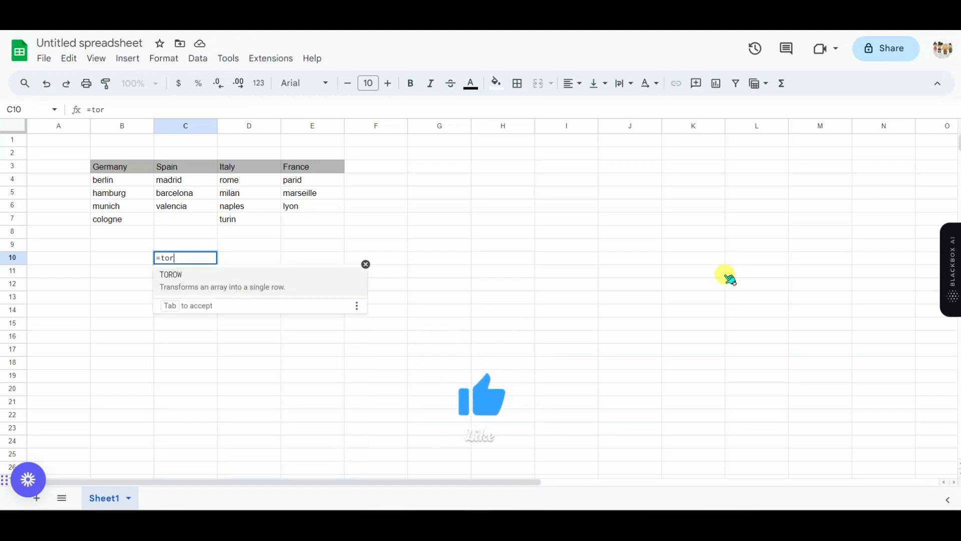
key("Tab")
left_click(319, 270)
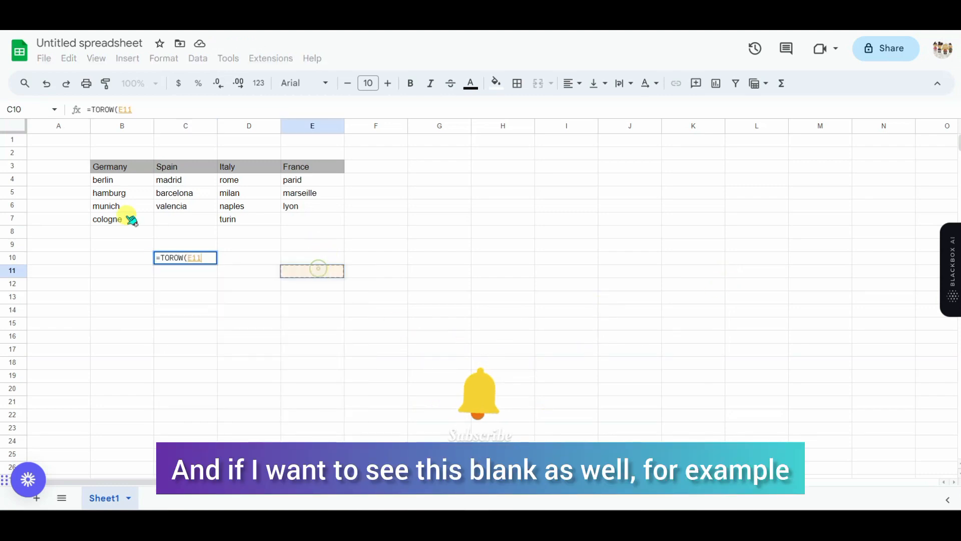
left_click_drag(109, 184, 302, 222)
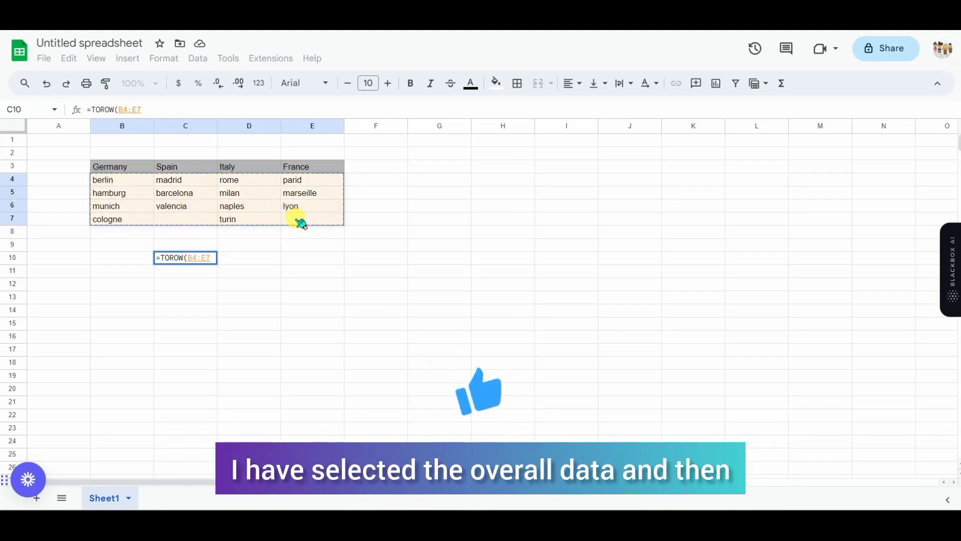
type(";")
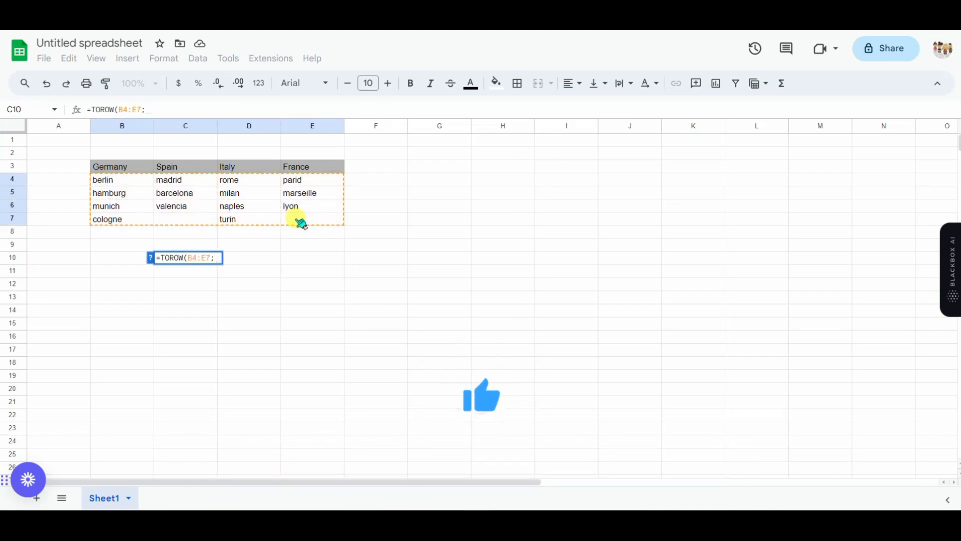
type("1")
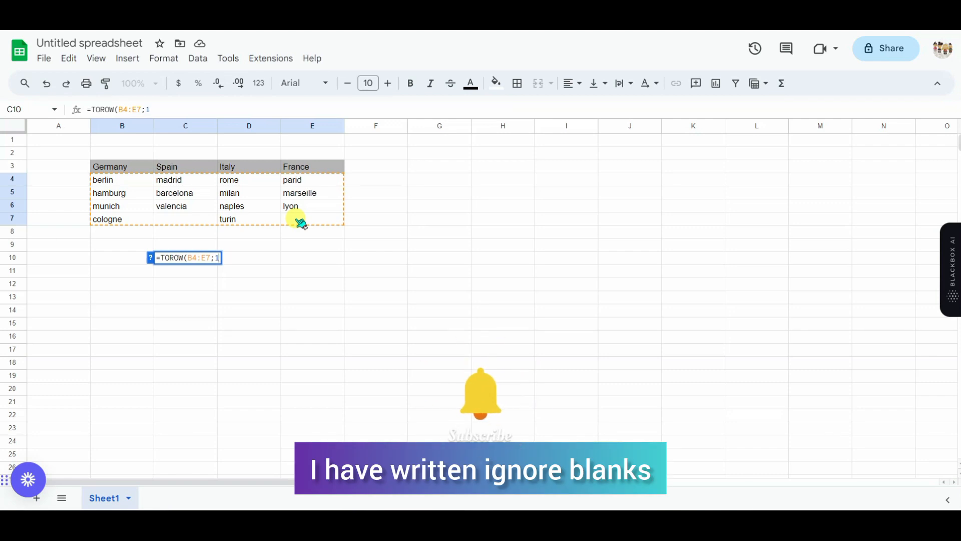
key("Return")
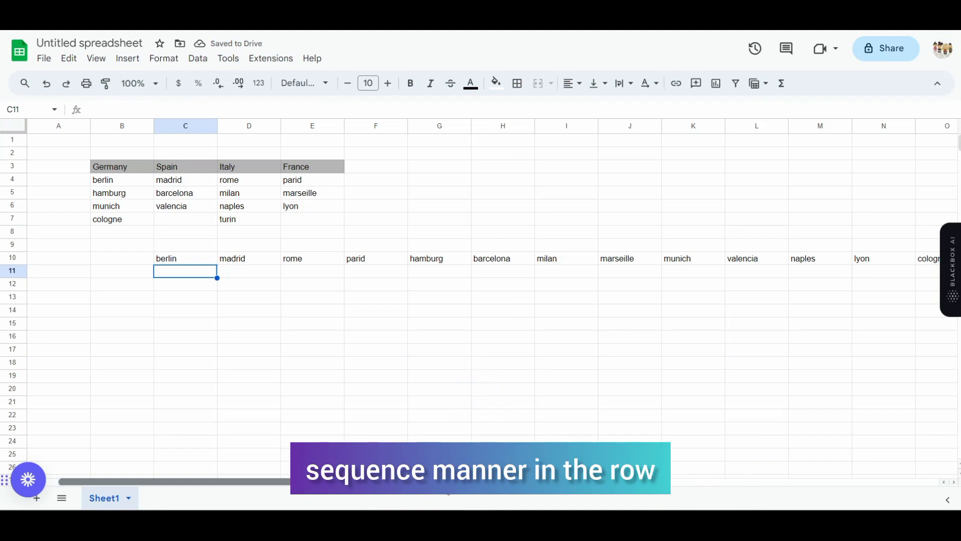
Enter the formula =TOCOL(B4:E7;0) in C12 to stack all the cities in one column, keeping the blanks
scroll(569, 440, "right", 4)
scroll(568, 441, "right", 2)
scroll(505, 439, "left", 6)
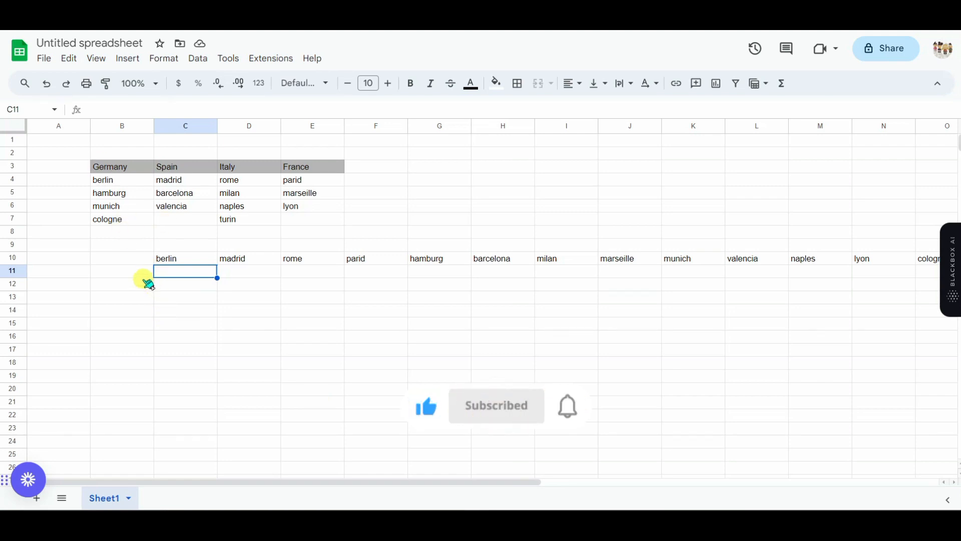
left_click(143, 299)
left_click(175, 286)
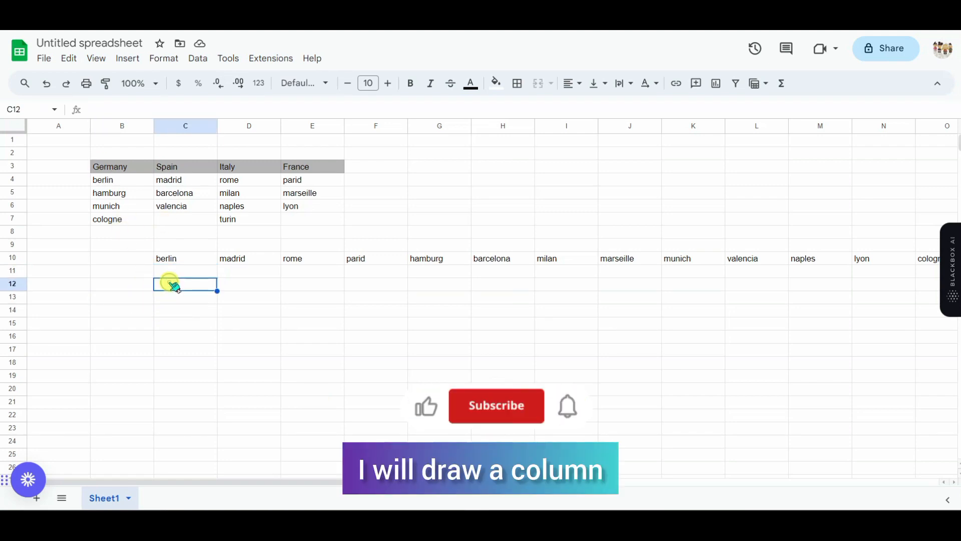
type("=t")
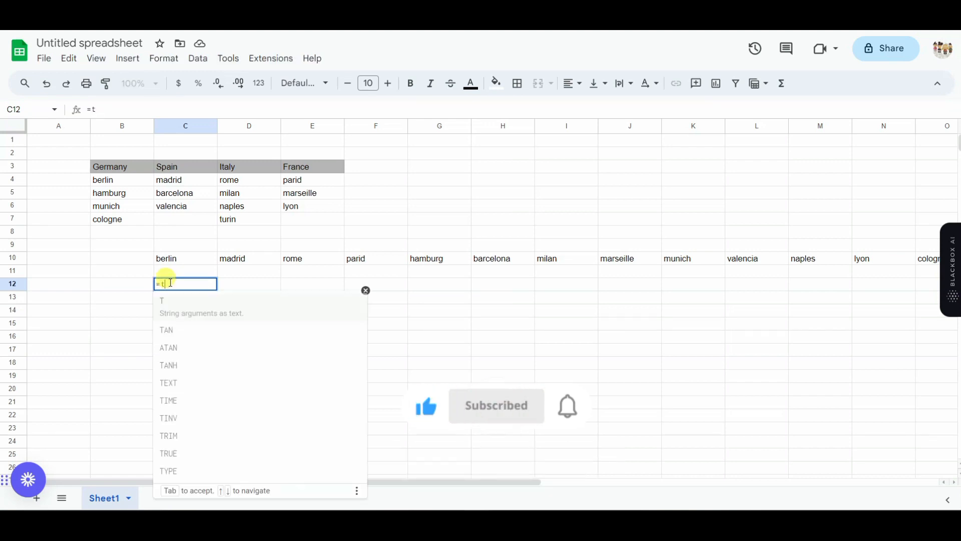
type("ocol")
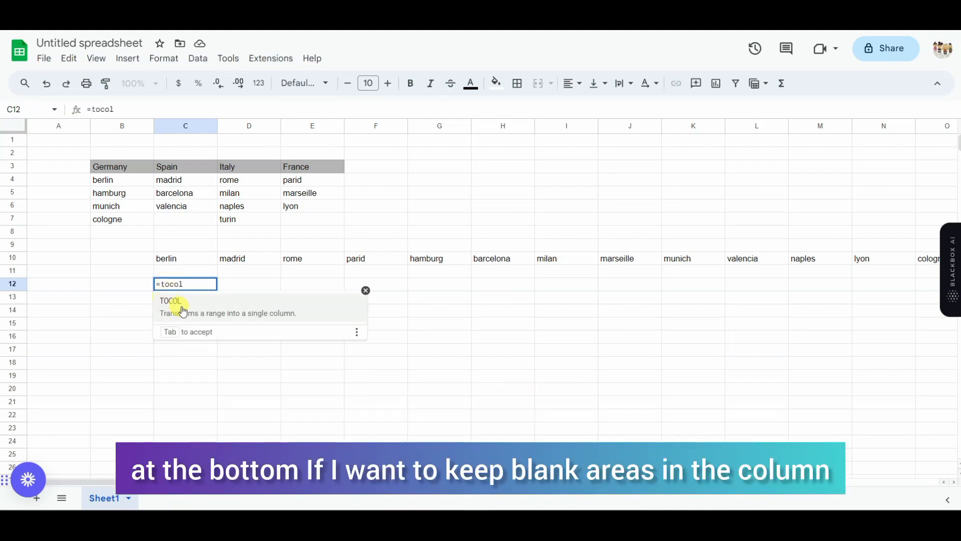
left_click(183, 311)
left_click(187, 311)
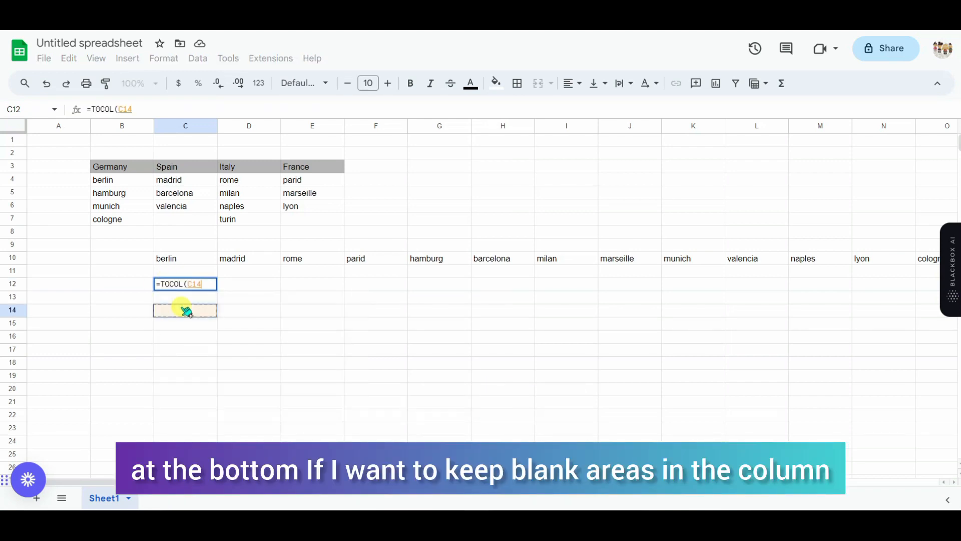
left_click(214, 284)
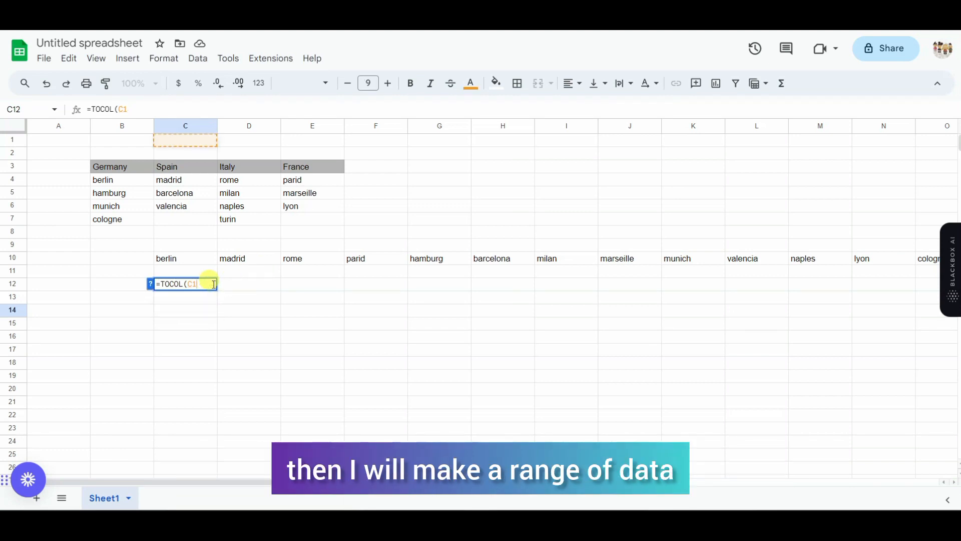
key("BackSpace")
key("BackSpace")
key("BackSpace")
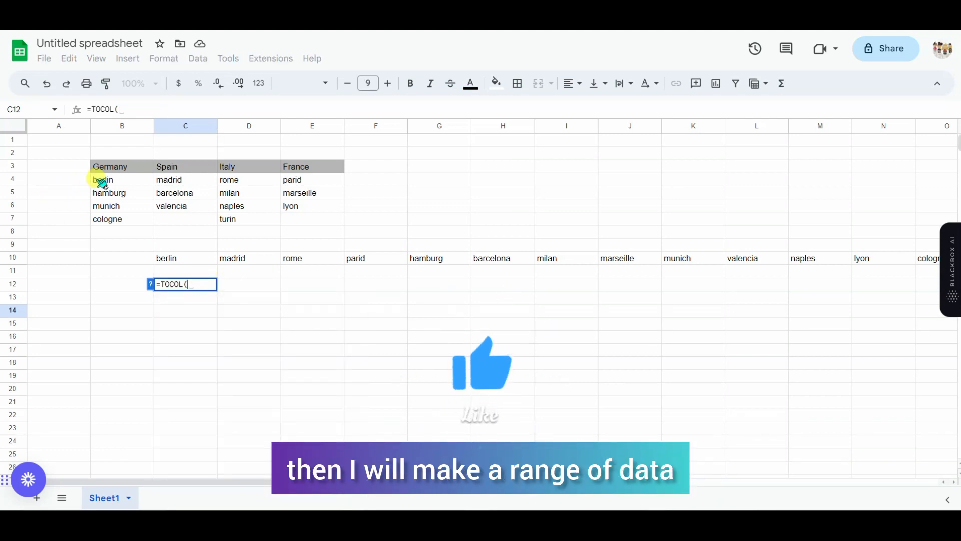
left_click_drag(100, 187, 324, 219)
type(";0")
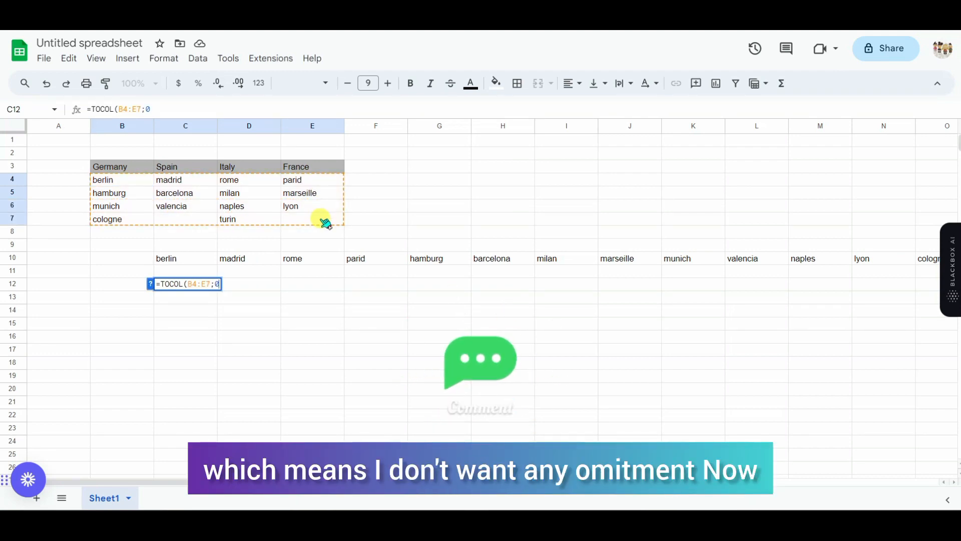
key("Return")
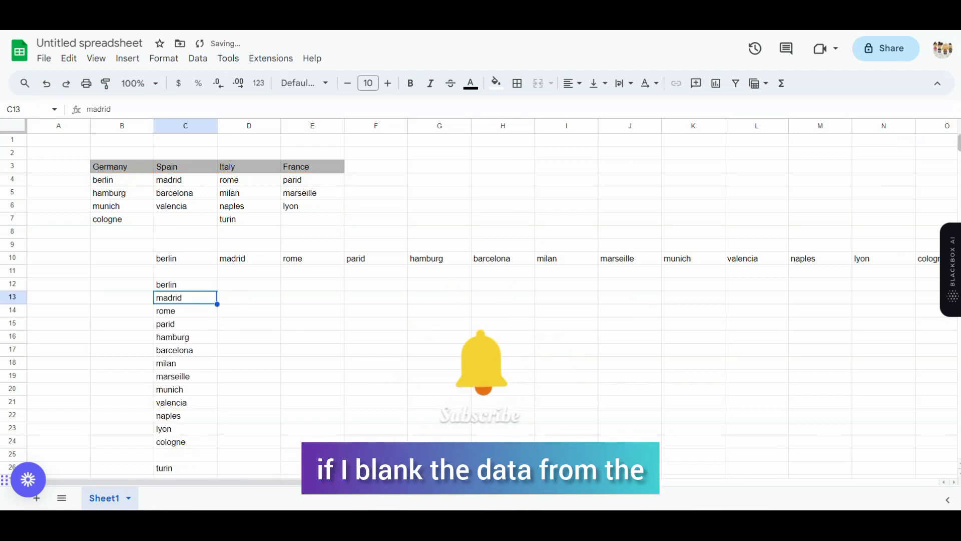
Delete barcelona from C5 and cologne from B7, checking how the blanks appear in the single-column list
scroll(828, 182, "down", 4)
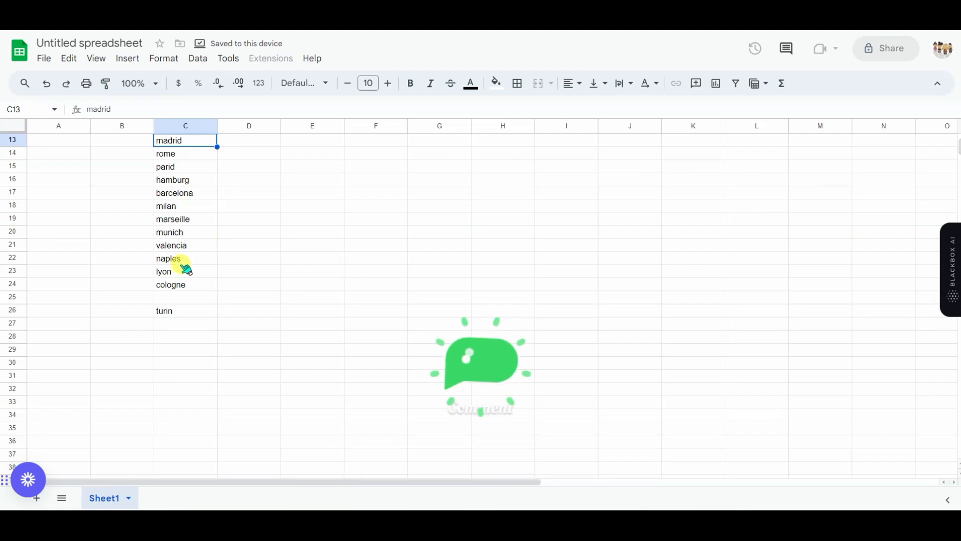
left_click(193, 300)
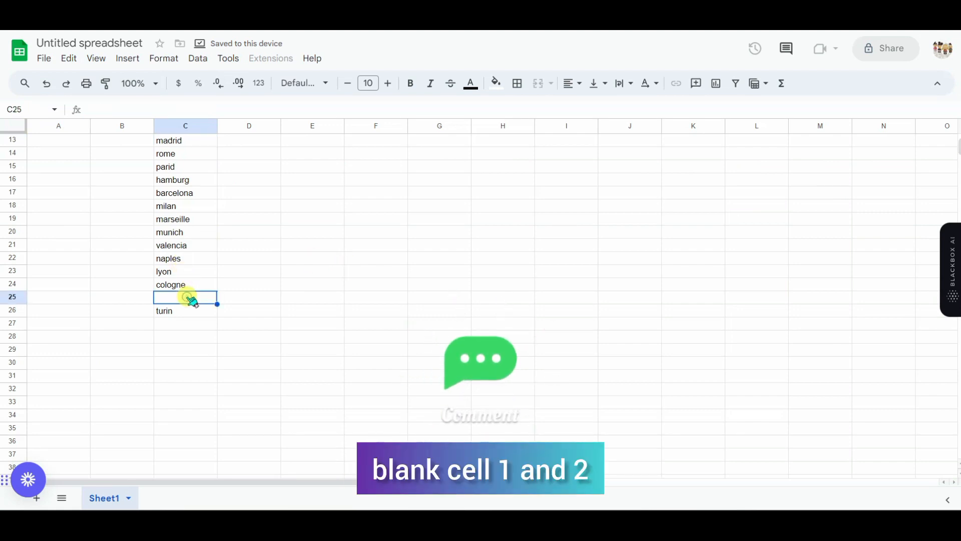
left_click(184, 324)
left_click(189, 299)
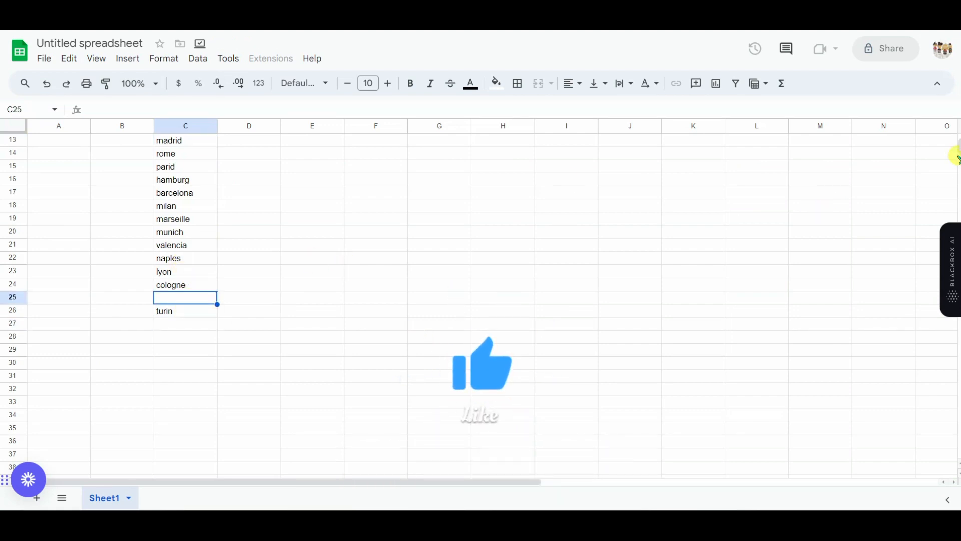
scroll(957, 153, "up", 4)
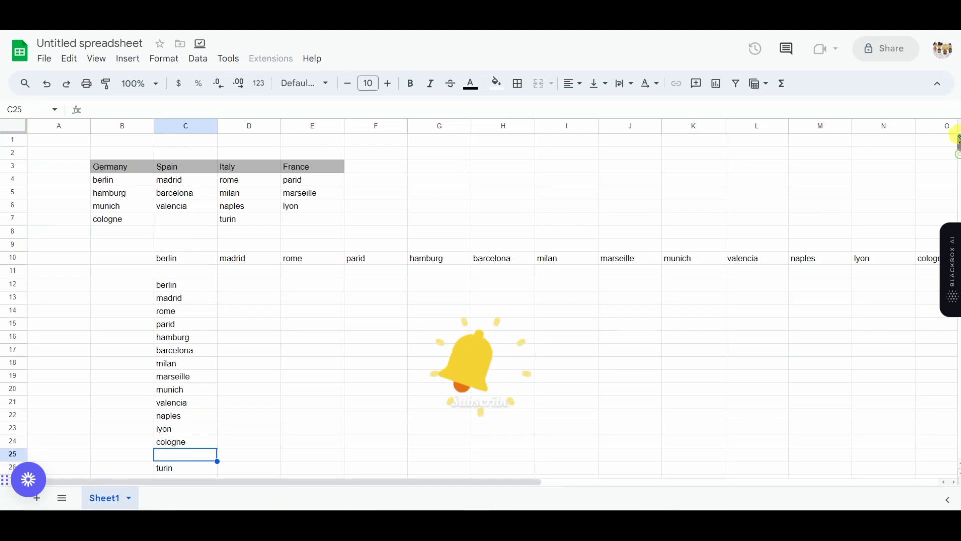
left_click(214, 195)
key("Delete")
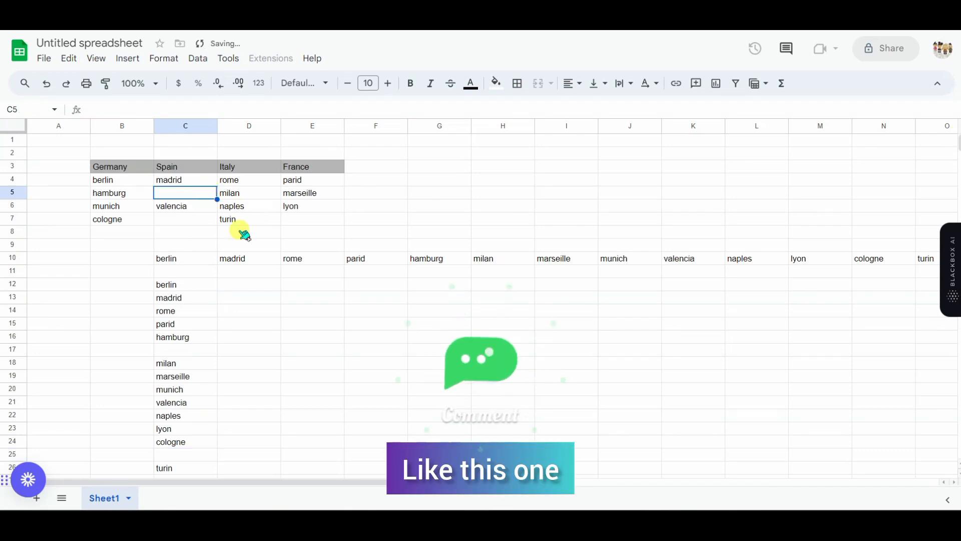
left_click(200, 351)
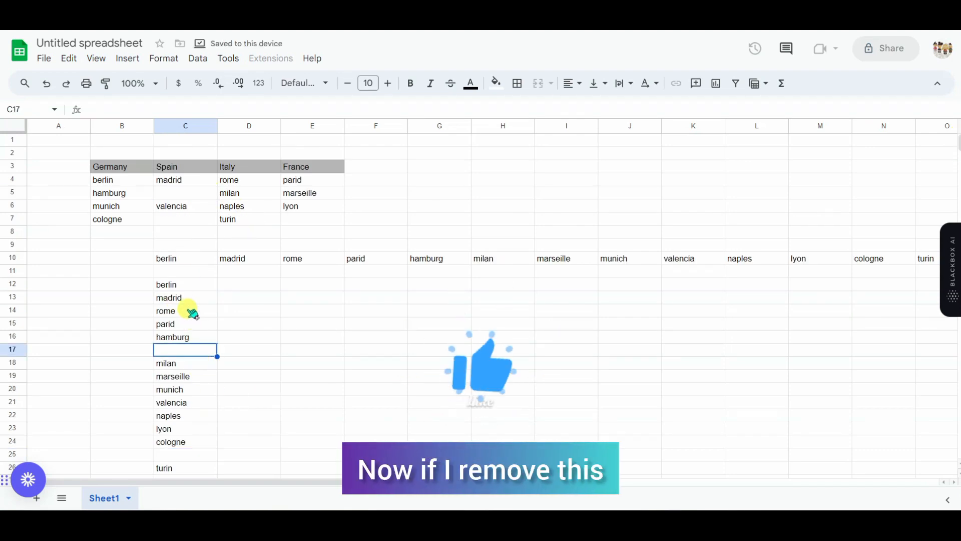
left_click(122, 222)
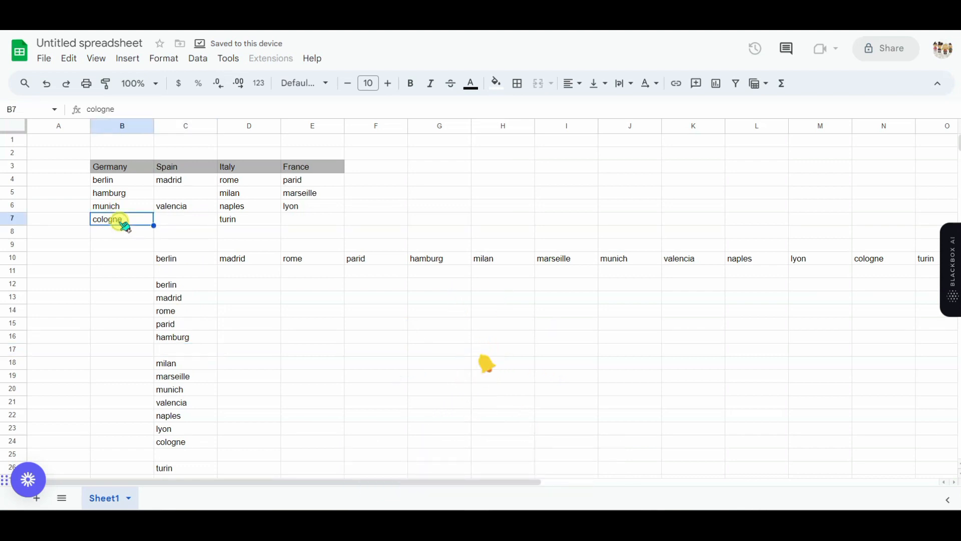
key("Delete")
left_click(202, 327)
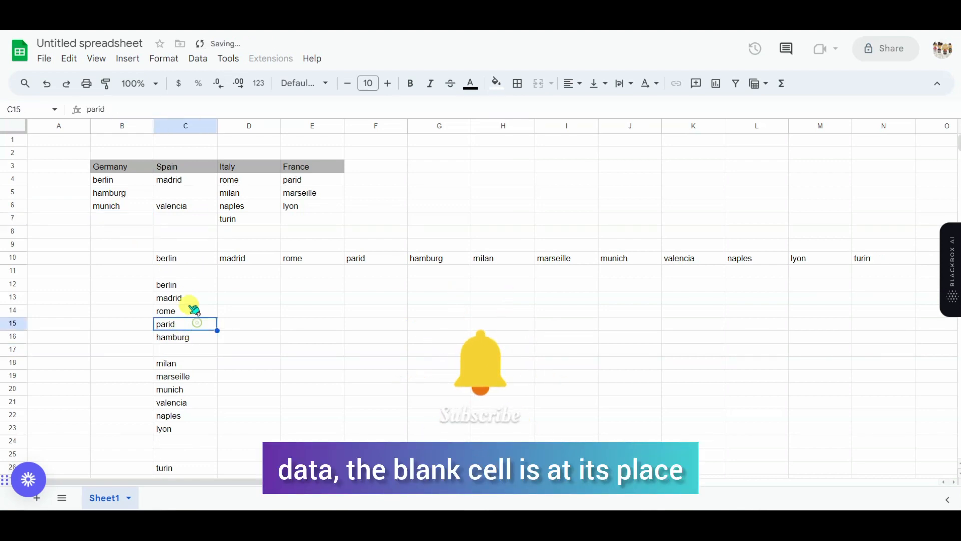
left_click(192, 298)
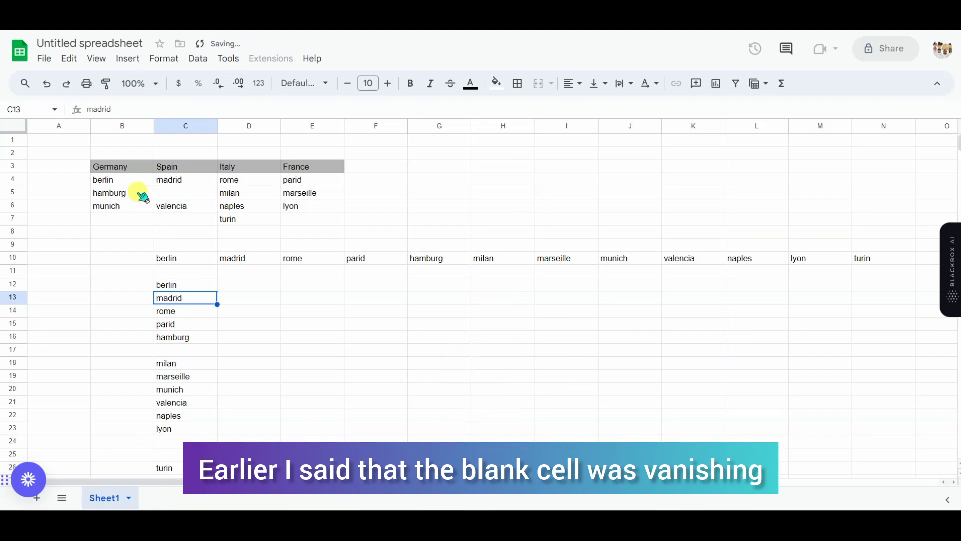
Delete naples from D6 and marseille from E5 to compare the blanks in the row and column lists
left_click(249, 206)
key("Delete")
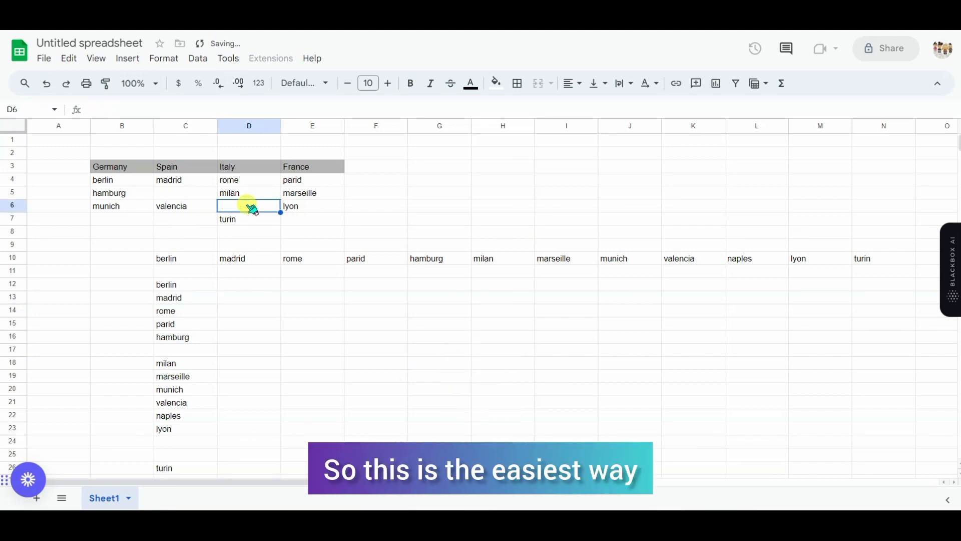
left_click(296, 315)
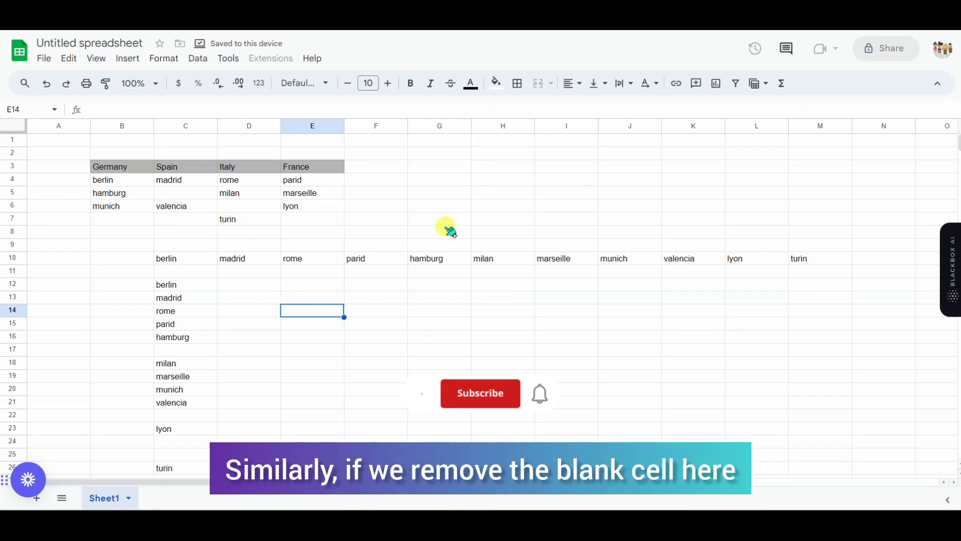
left_click(425, 261)
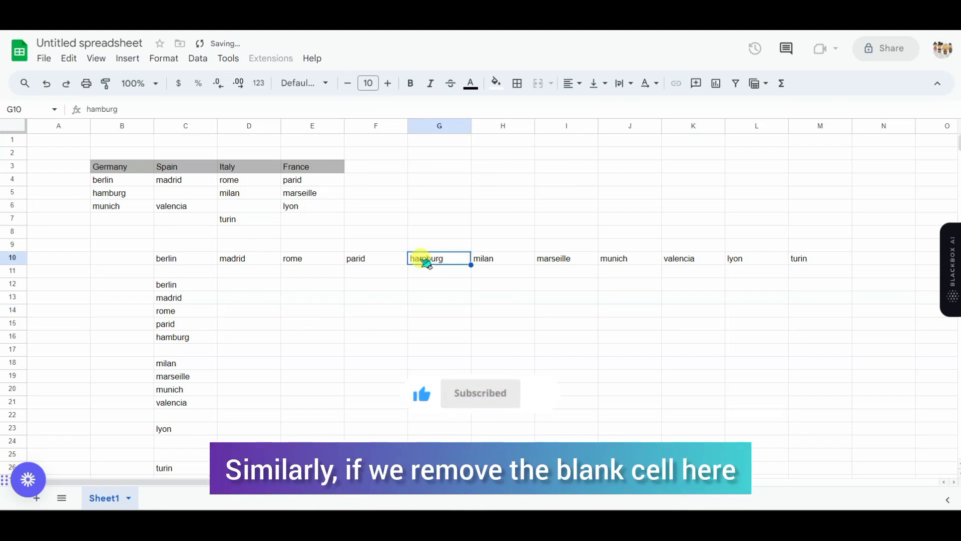
left_click(241, 183)
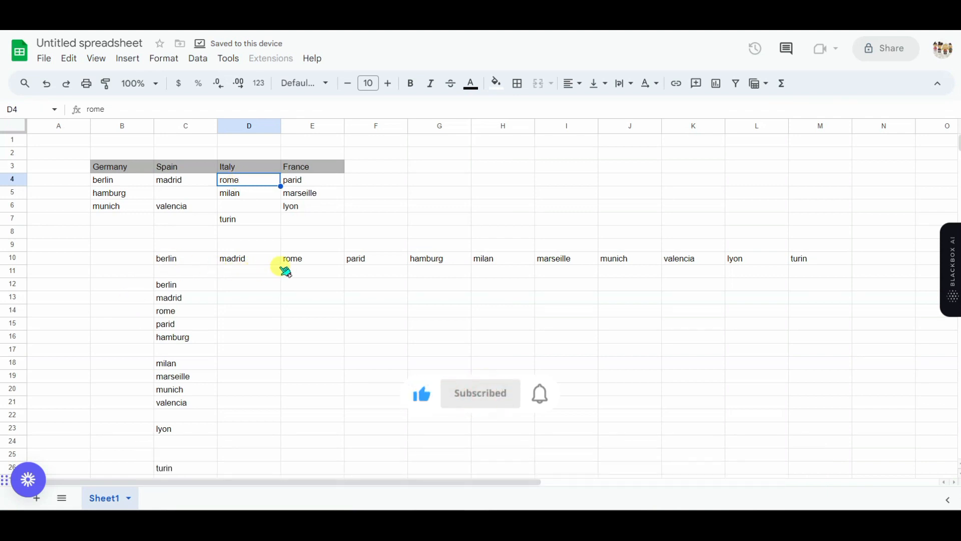
left_click(316, 194)
key("Delete")
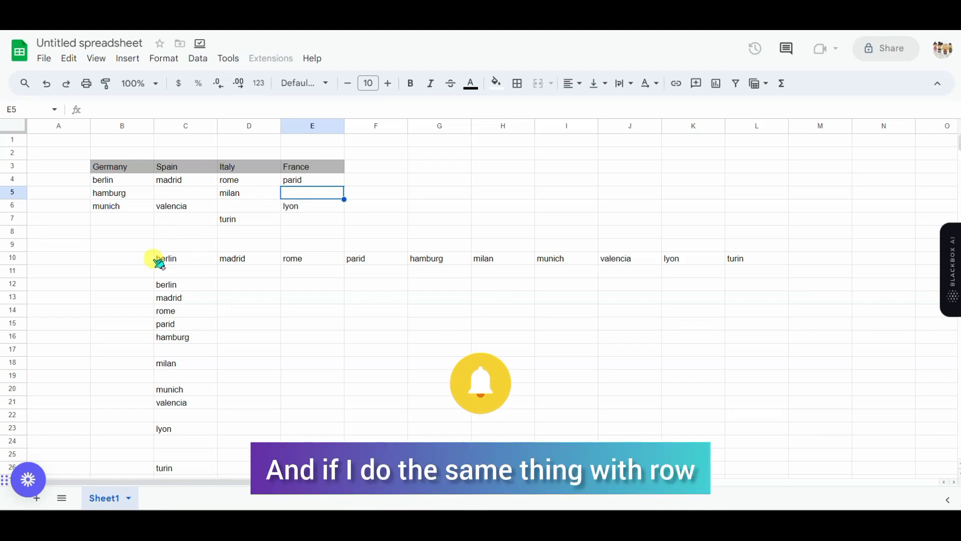
Clear the range B10:L29 to remove both the row and column lists
left_click_drag(153, 260, 699, 482)
left_click_drag(721, 488, 740, 423)
key("Delete")
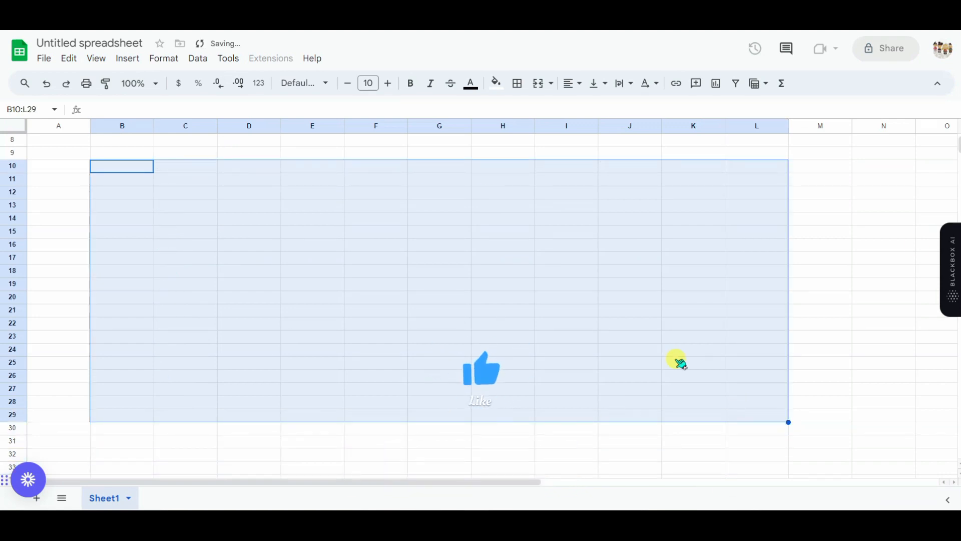
scroll(304, 230, "up", 3)
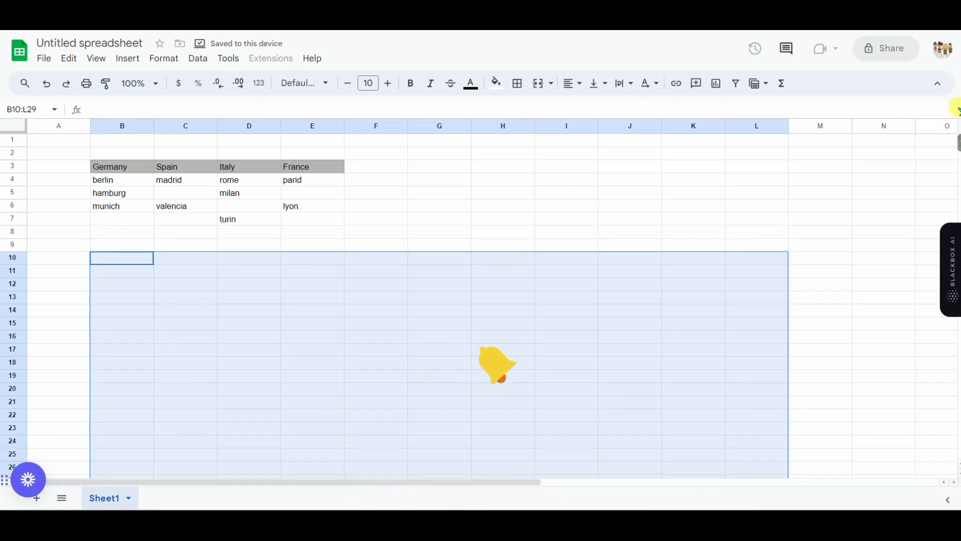
Undo the clearing of B10:L29, the four city deletions, and the entries of the TOCOL and TOROW formulas
left_click(306, 231)
key("ctrl+z")
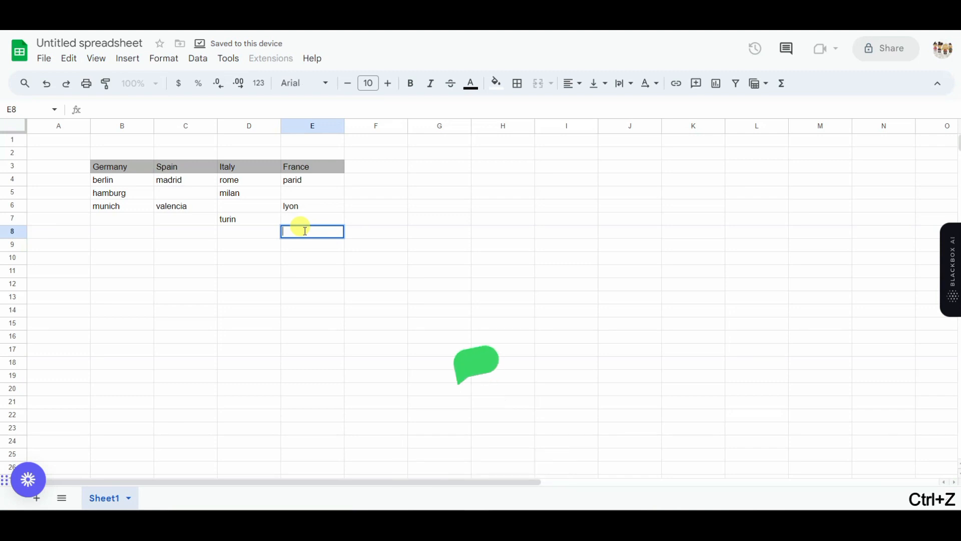
left_click(385, 246)
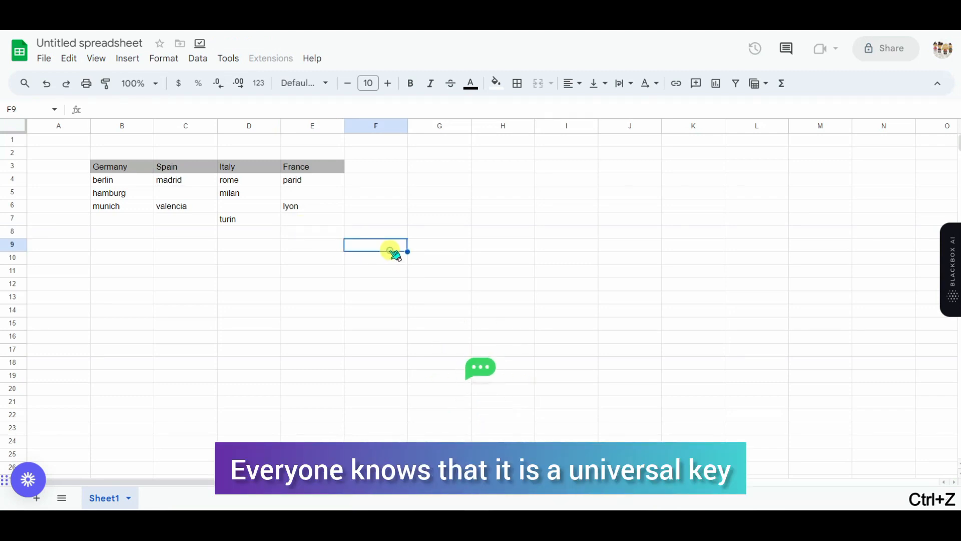
key("ctrl+z")
key("ctrl+z")
key("ctrl+z")
key("ctrl+z")
key("ctrl+z")
key("ctrl+z")
key("ctrl+z")
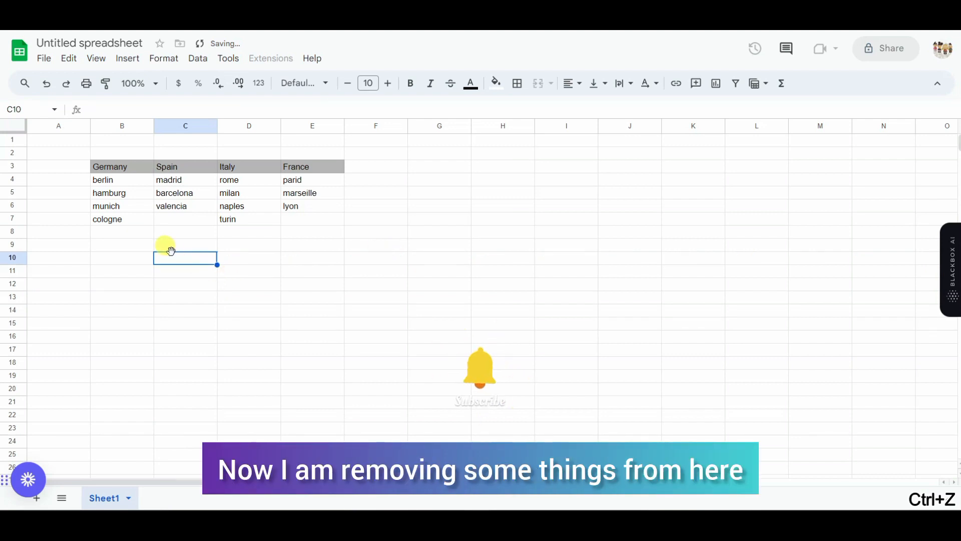
Delete barcelona from C5 and parid from E4 to leave blank cells in the table
left_click(194, 194)
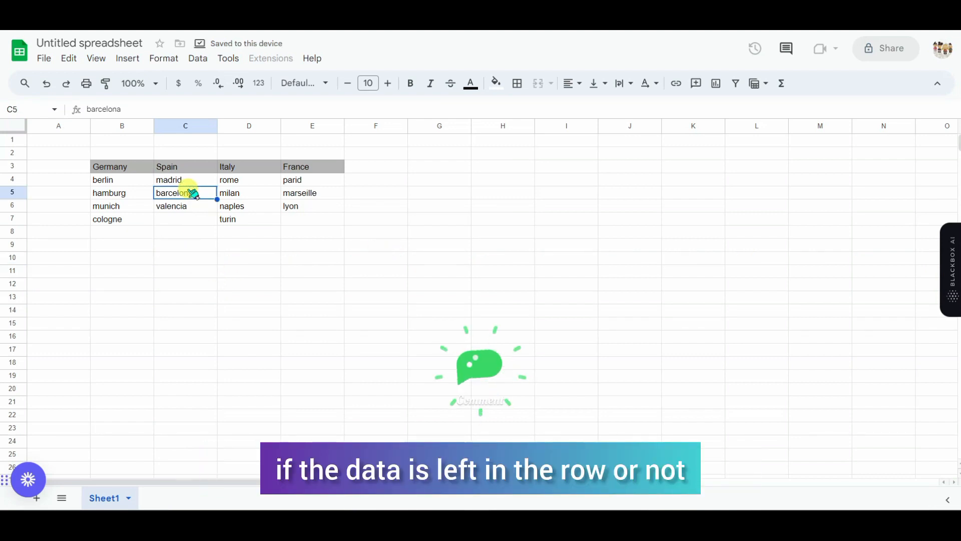
key("Delete")
left_click(311, 180)
key("Delete")
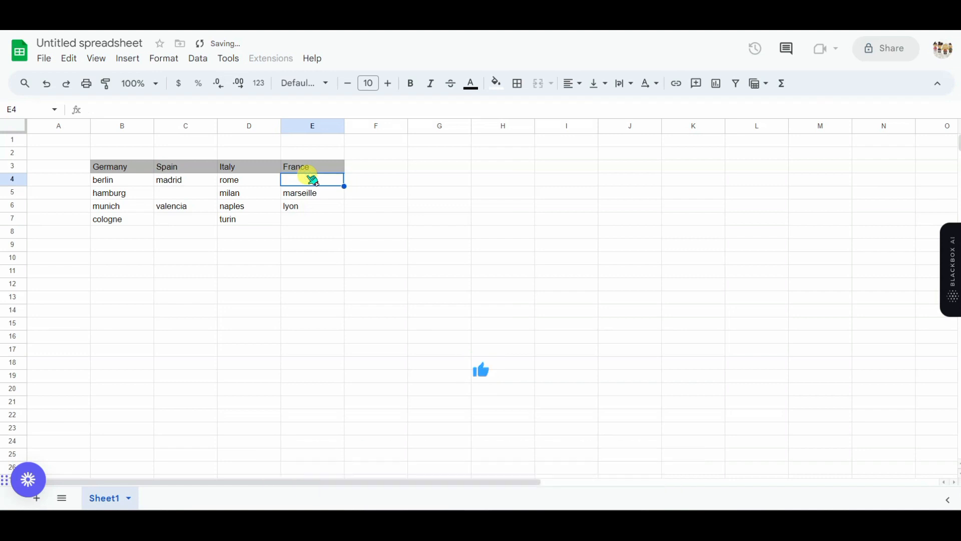
Start a TOROW formula in cell B10 with the city range B4:E7 as its array
left_click(132, 342)
left_click(149, 262)
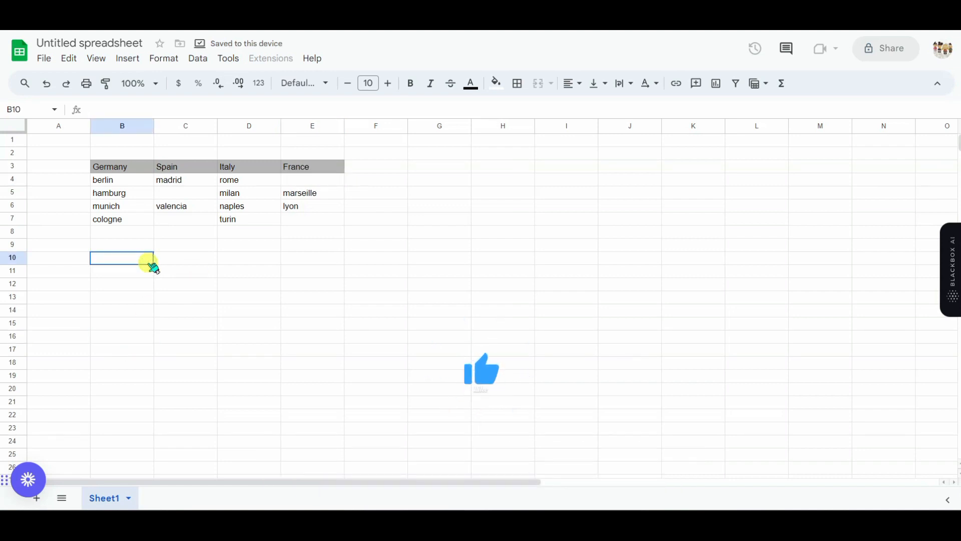
type("to")
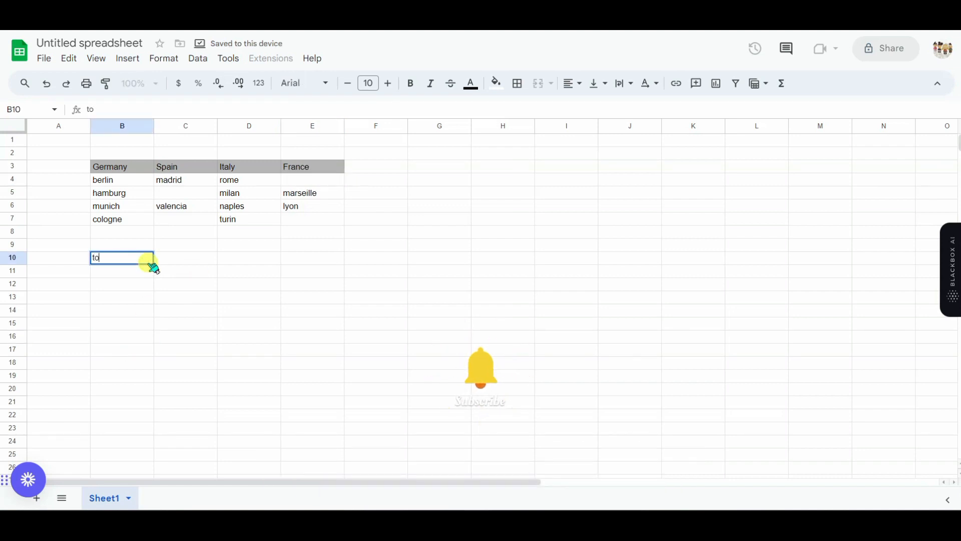
type("ro")
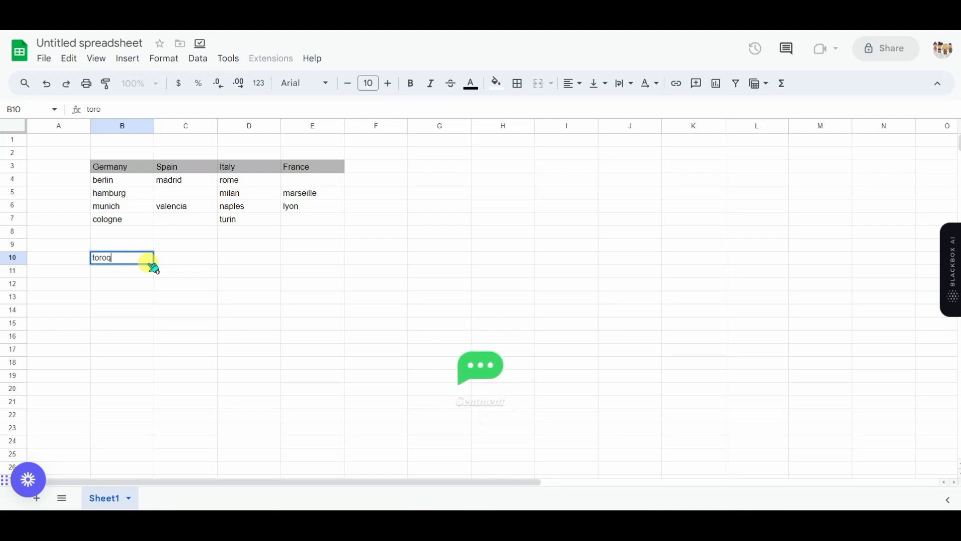
key("BackSpace")
key("BackSpace")
type("=")
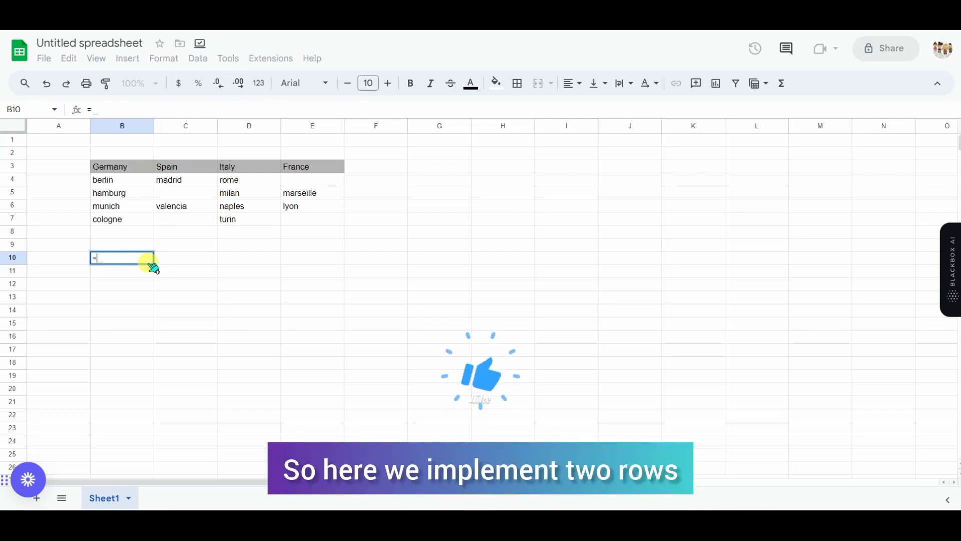
type("tor")
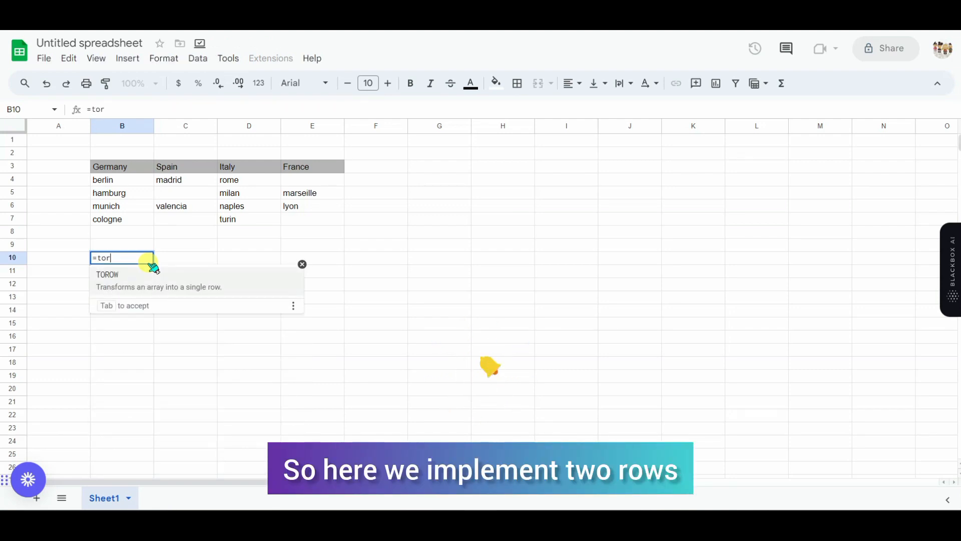
left_click(139, 295)
left_click(136, 285)
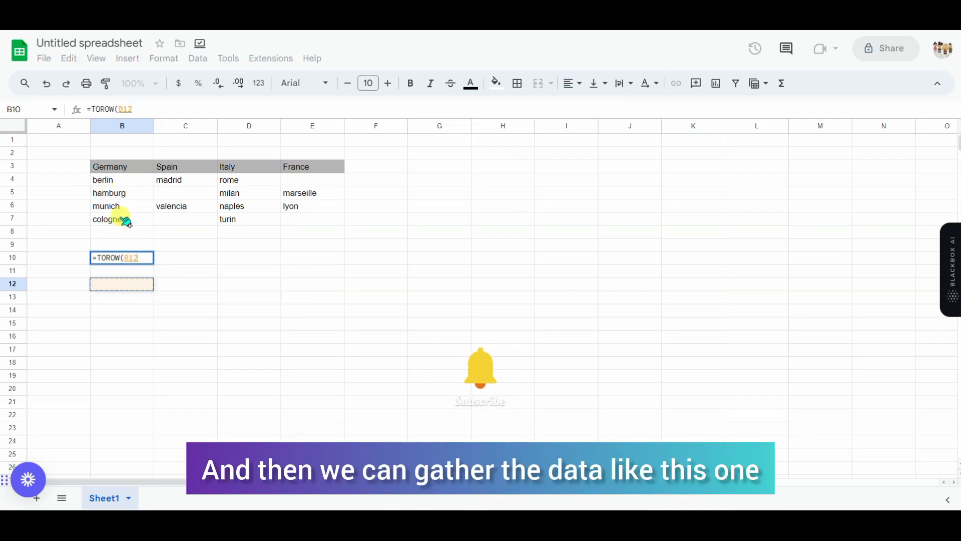
left_click_drag(115, 181, 311, 220)
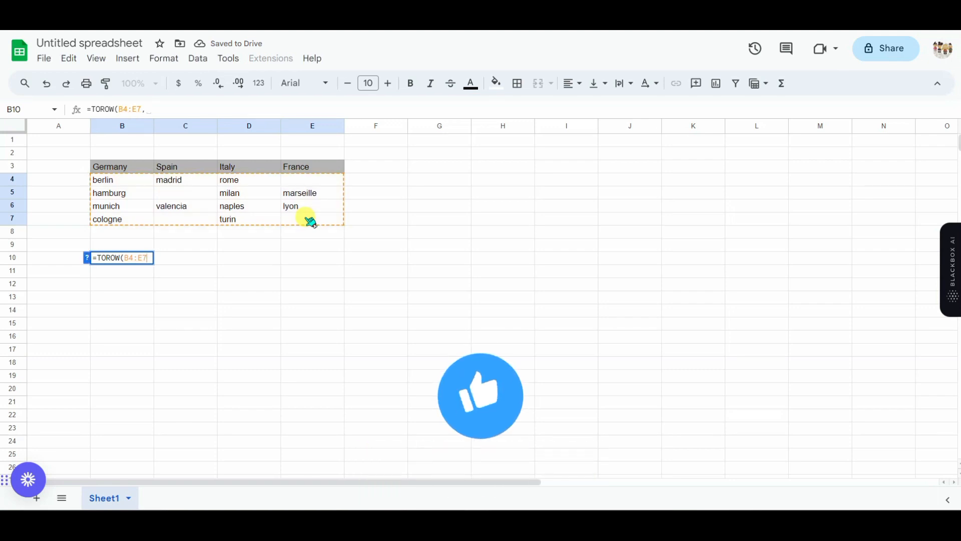
Complete the TOROW formula in B10 with 0 as the ignore argument to keep the blank cells
type(";")
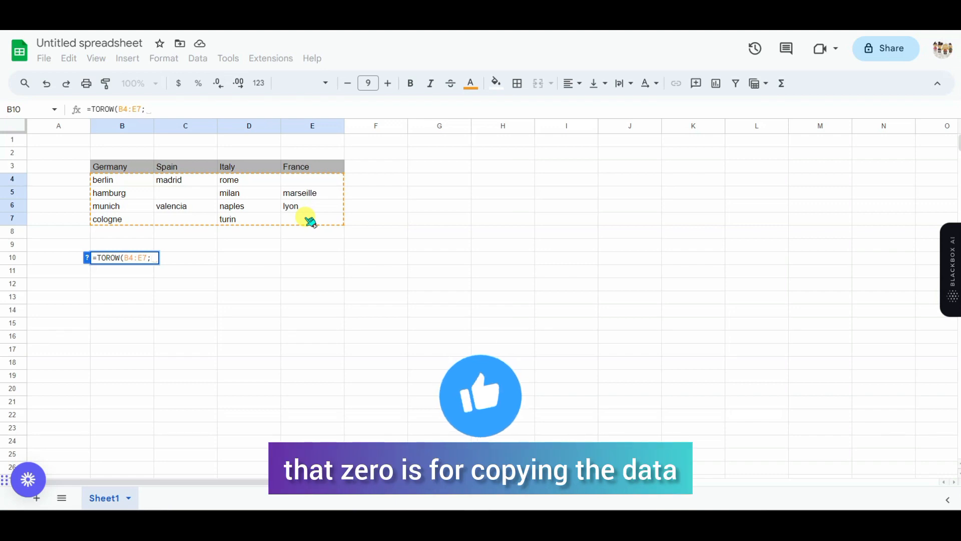
type("0")
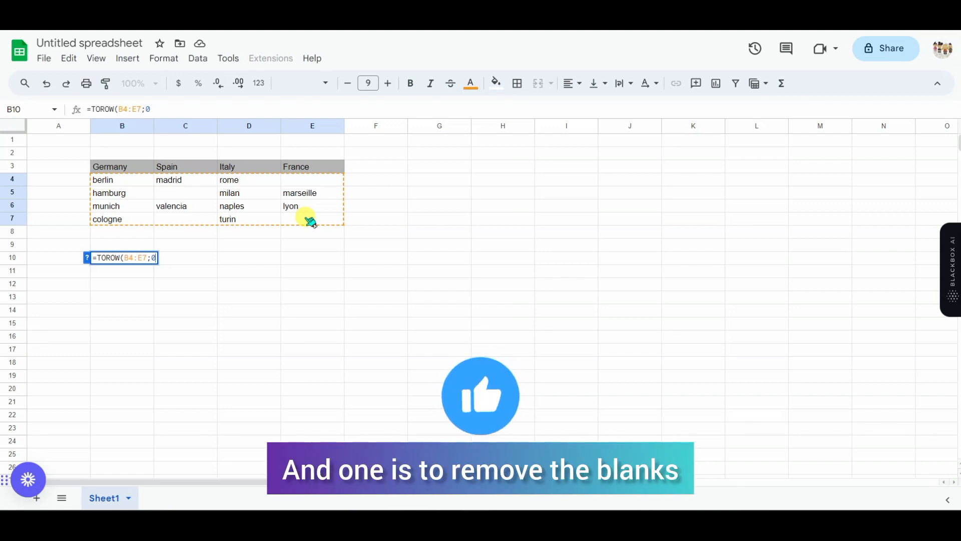
key("BackSpace")
type("1")
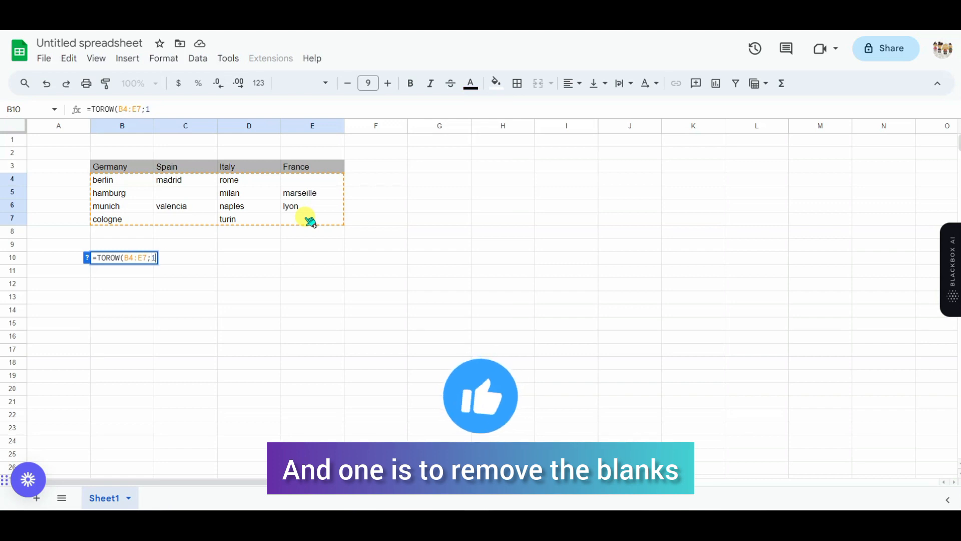
key("BackSpace")
type("0")
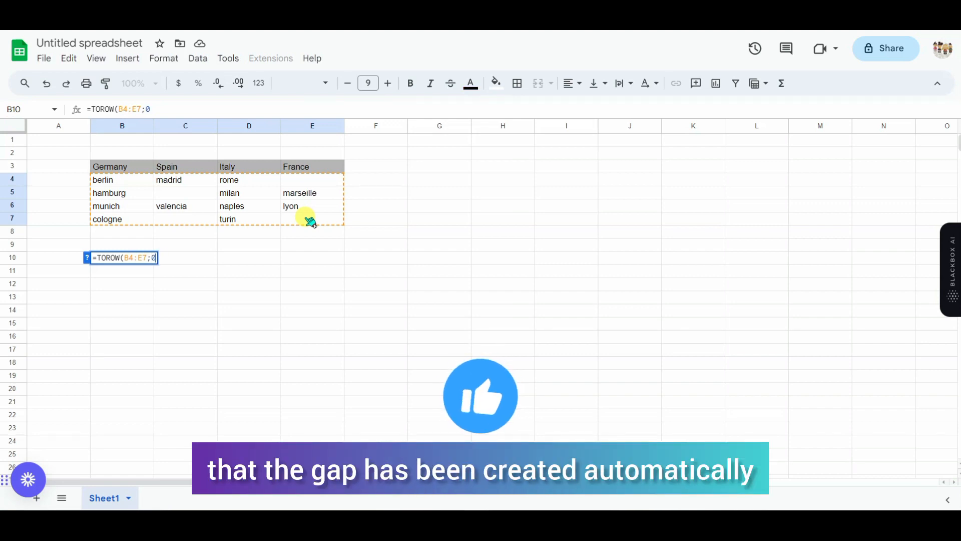
key("Return")
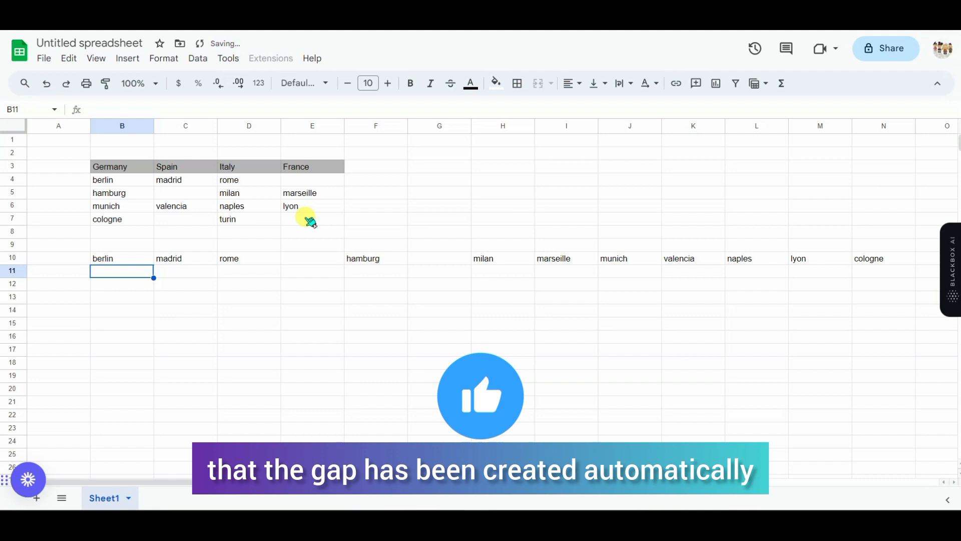
Check the blank cells in the row 10 list and delete hamburg from B5 to add another gap
left_click(316, 256)
left_click(467, 258)
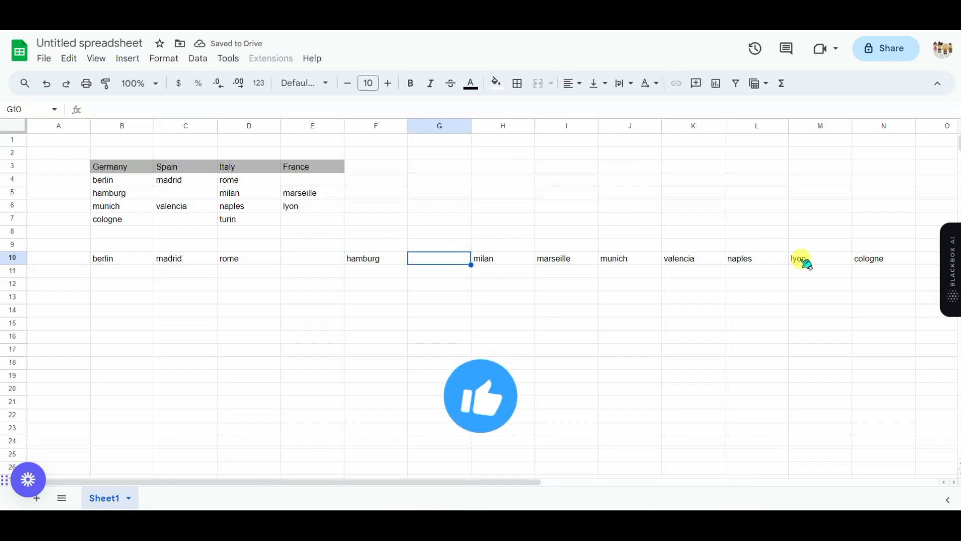
left_click(921, 257)
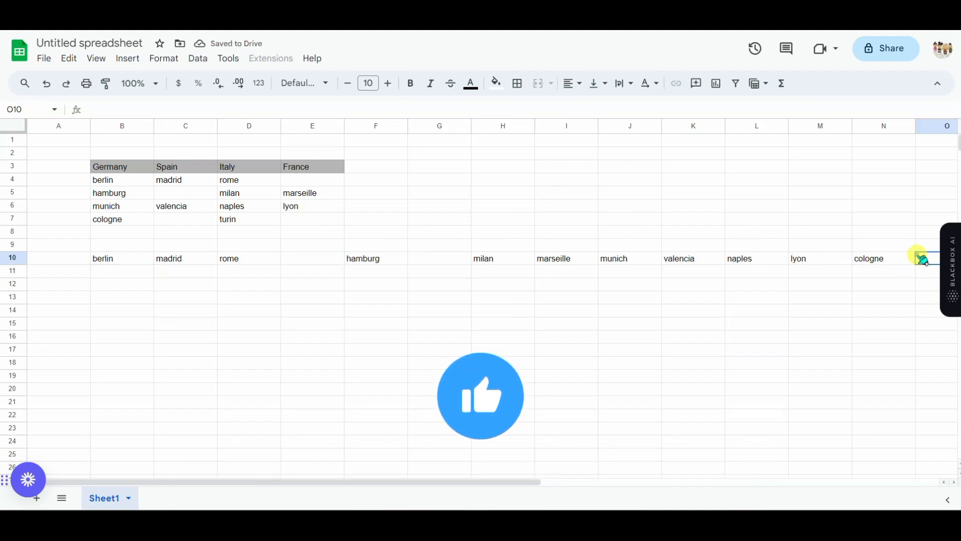
left_click(250, 207)
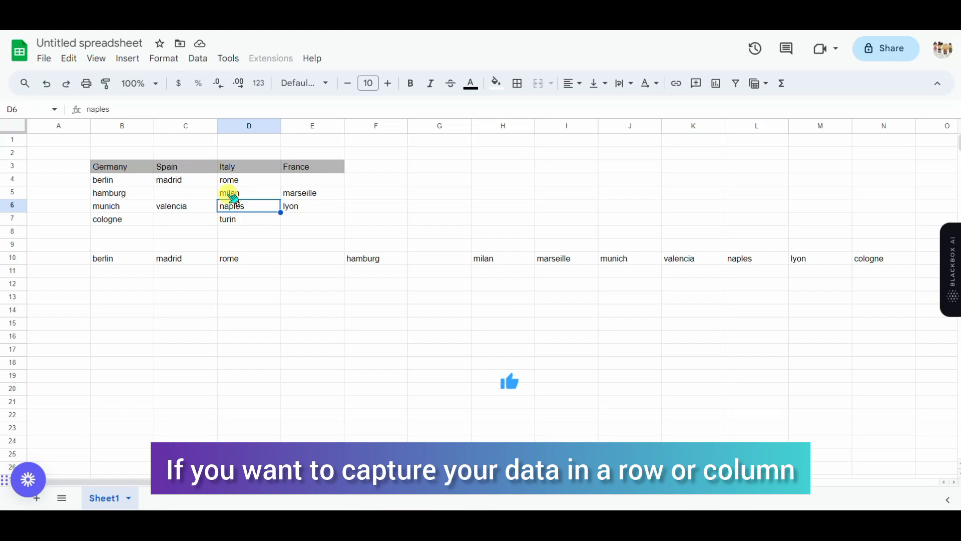
left_click(133, 195)
key("Delete")
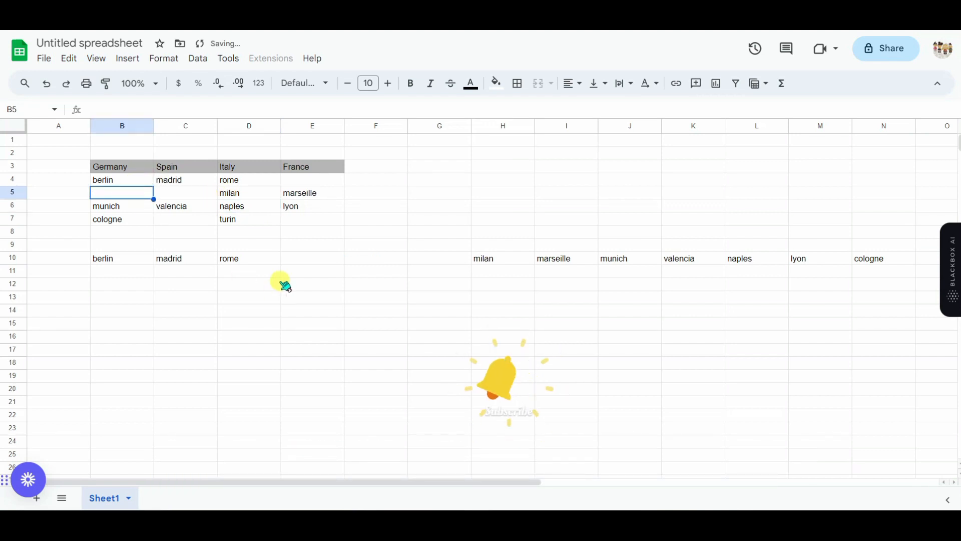
left_click(361, 275)
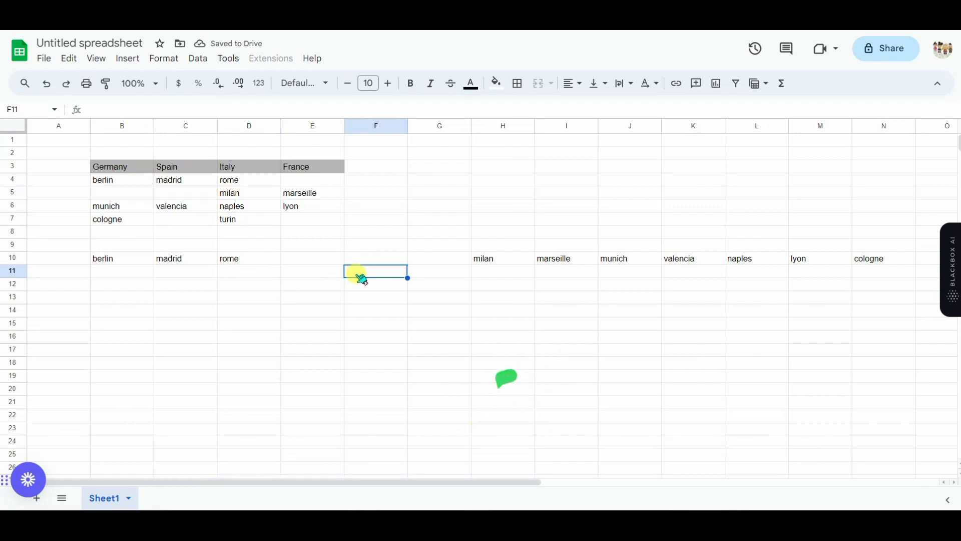